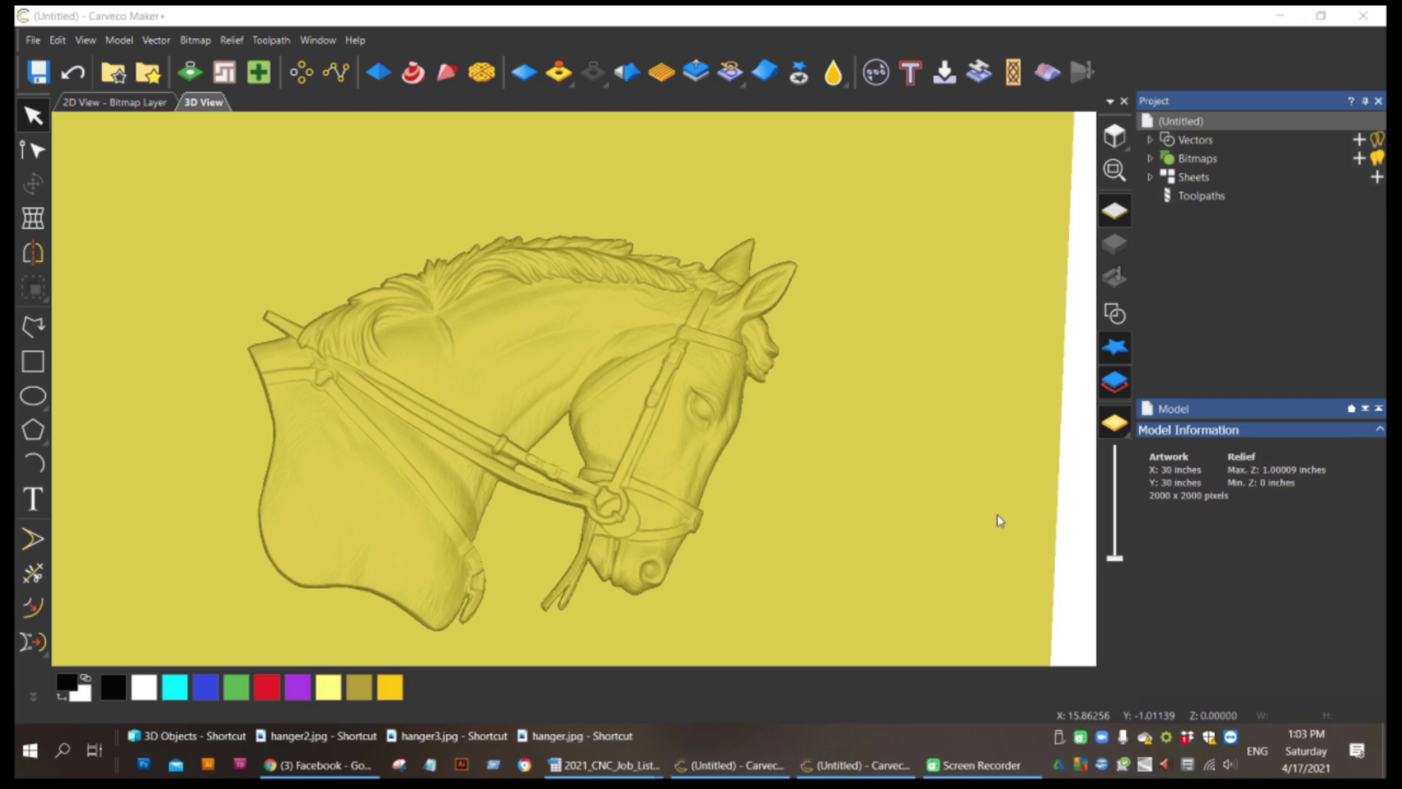
{"action": "scroll", "coordinate": [647, 489], "scroll_direction": "up", "scroll_amount": 3}
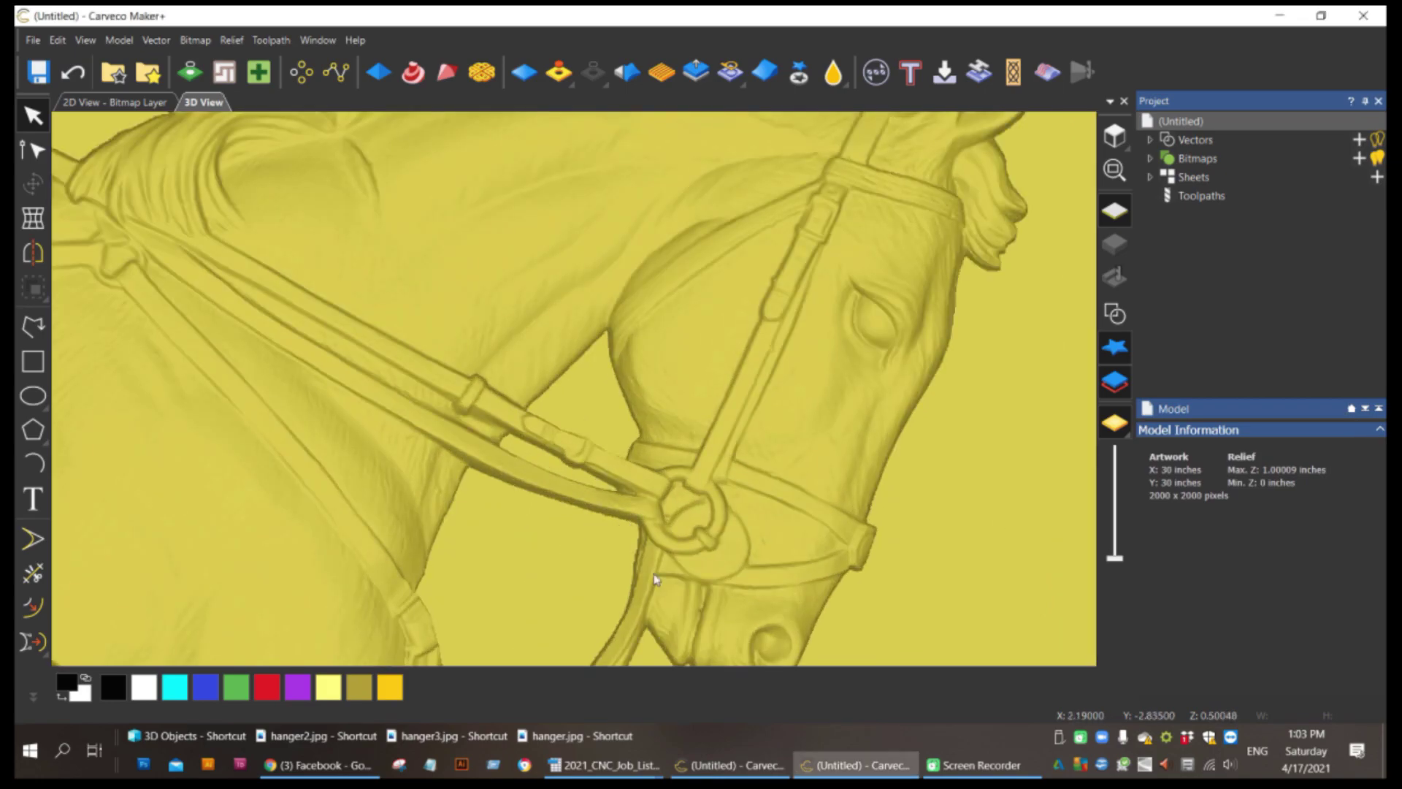
{"action": "scroll", "coordinate": [654, 579], "scroll_direction": "down", "scroll_amount": 2}
{"action": "scroll", "coordinate": [777, 413], "scroll_direction": "down", "scroll_amount": 3}
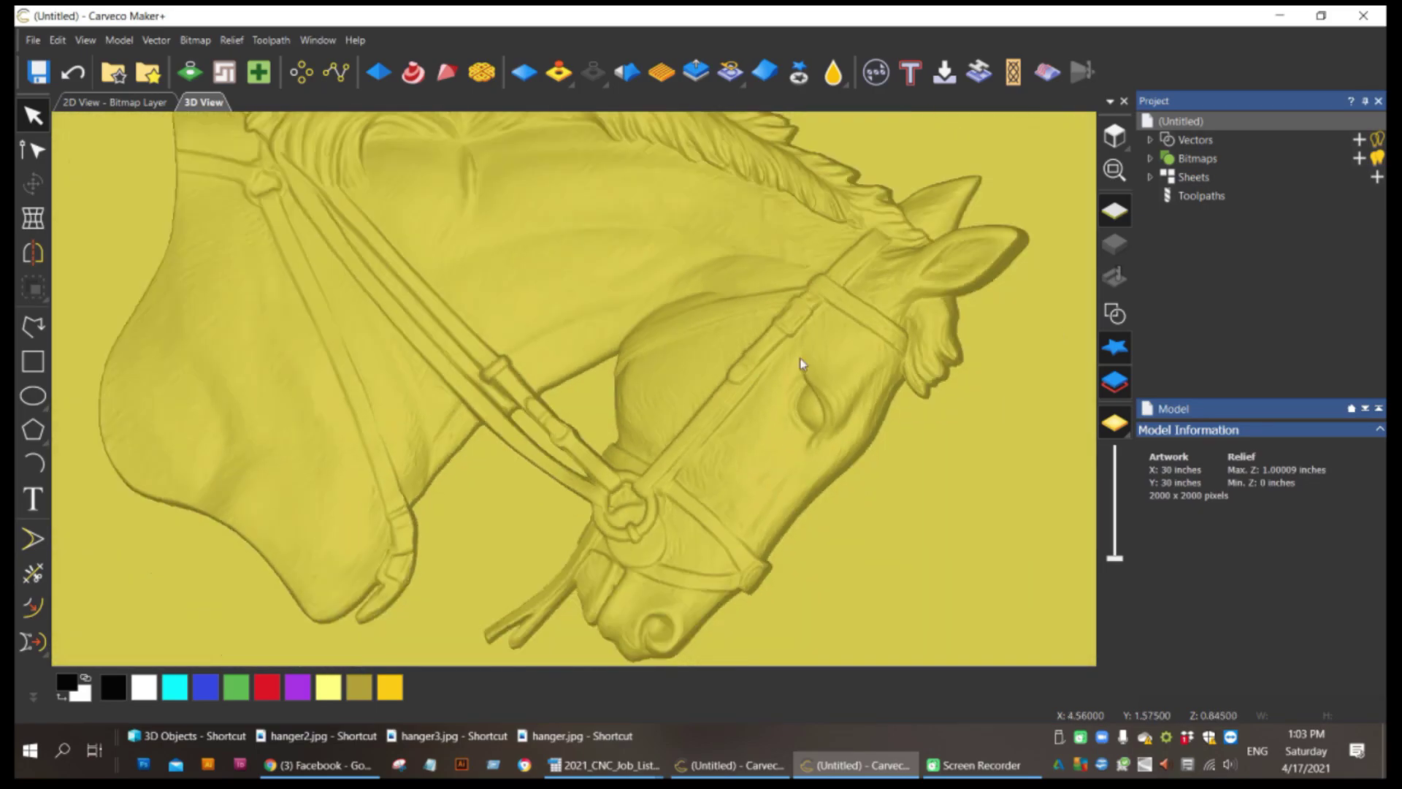
{"action": "scroll", "coordinate": [752, 373], "scroll_direction": "down", "scroll_amount": 3}
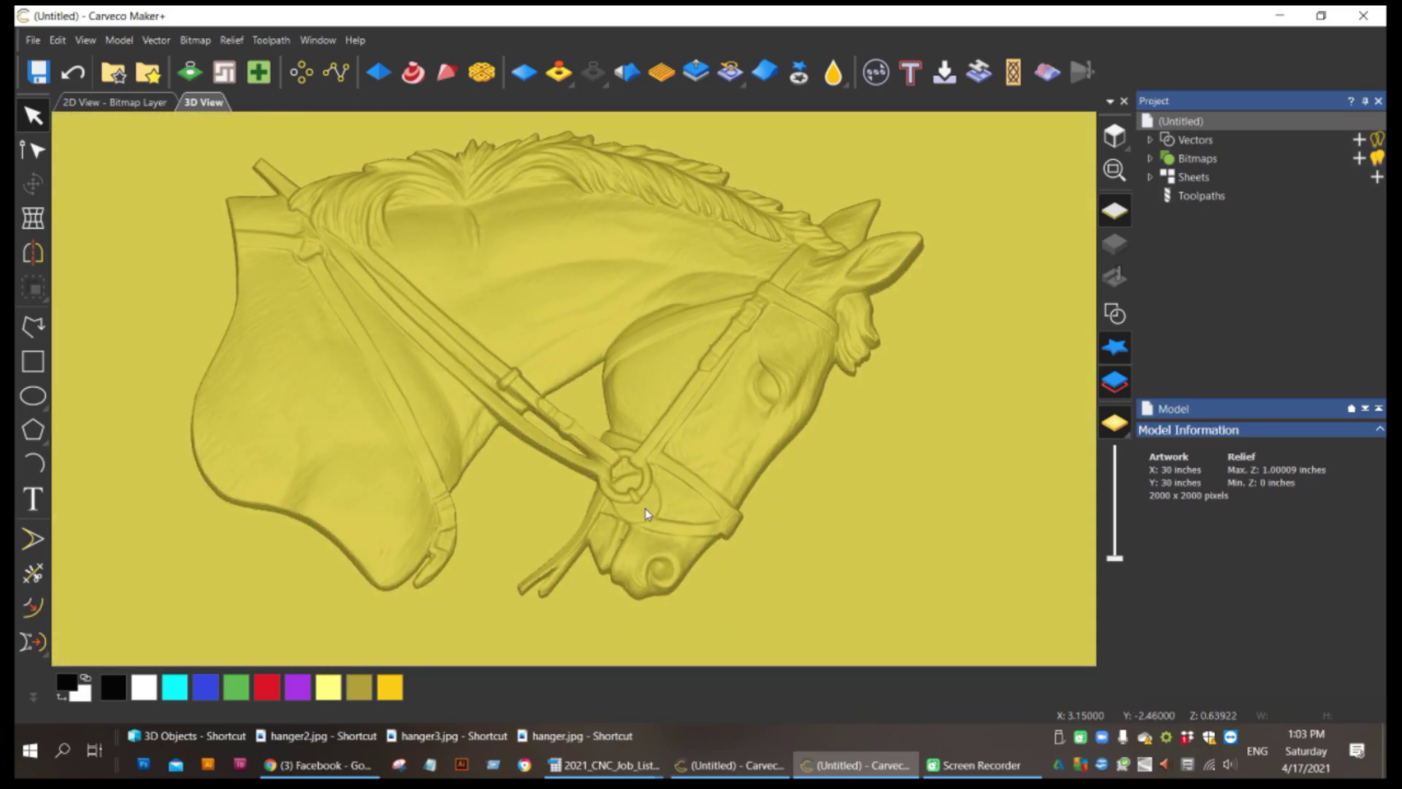
{"action": "left_click_drag", "start_coordinate": [646, 508], "coordinate": [551, 559]}
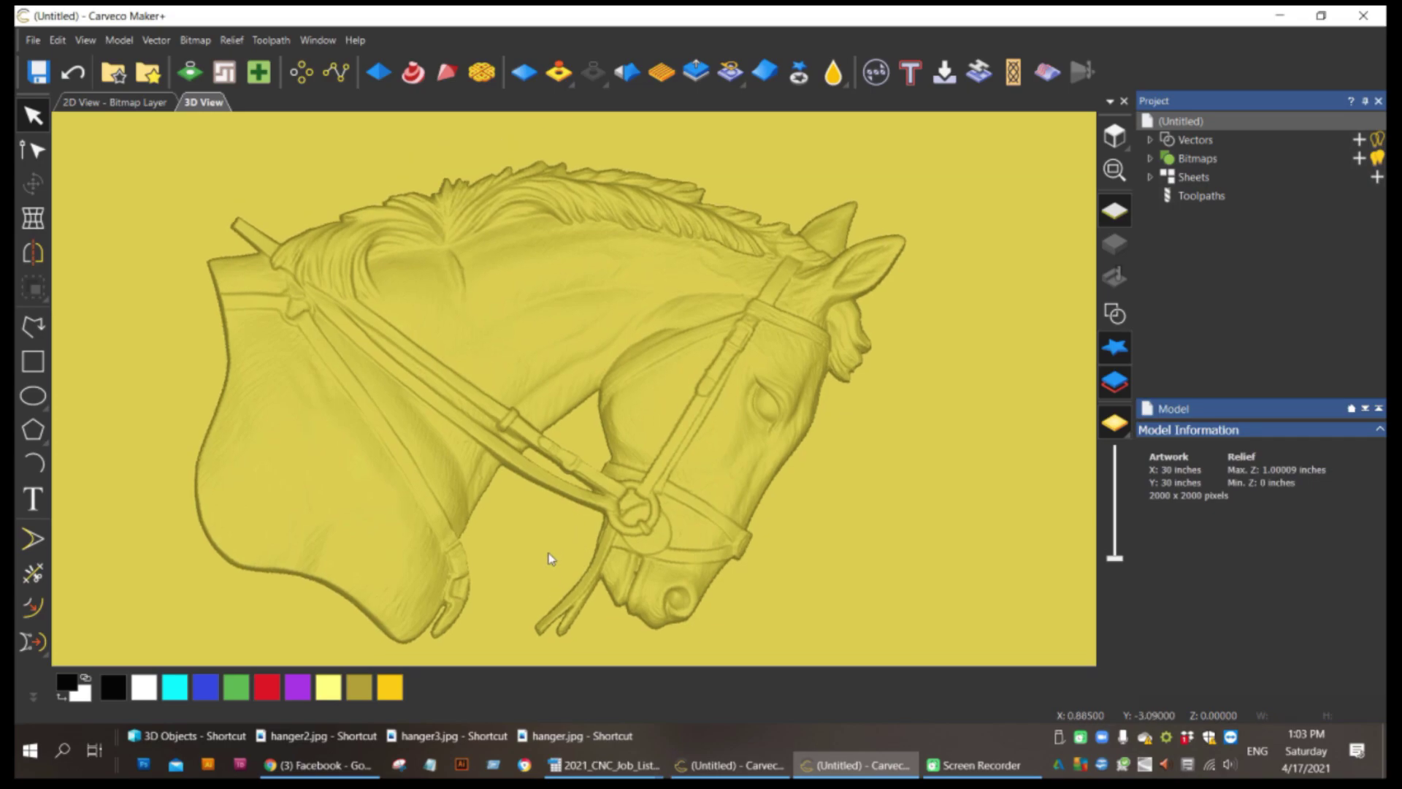
{"action": "left_click", "coordinate": [271, 40]}
{"action": "mouse_move", "coordinate": [322, 149]}
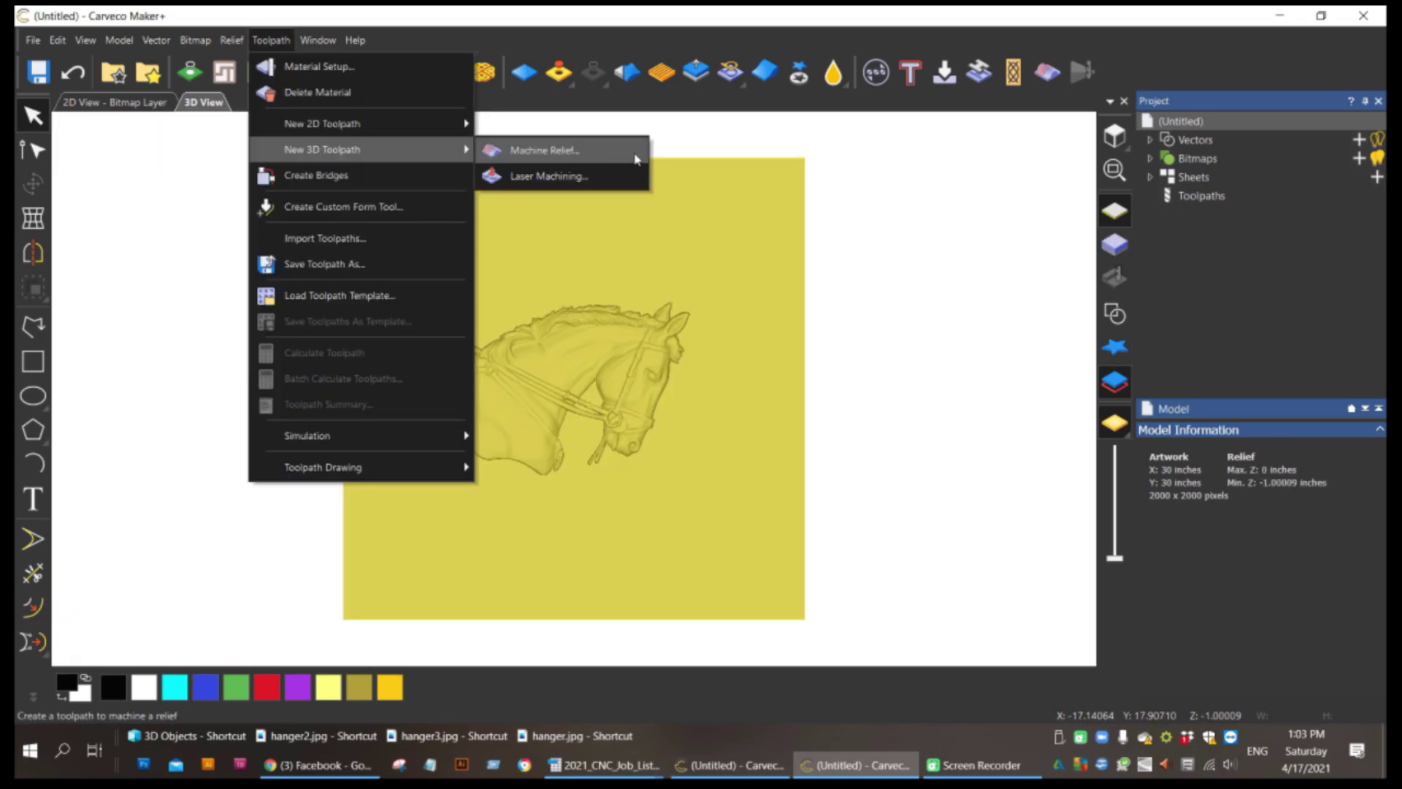
{"action": "left_click", "coordinate": [635, 155]}
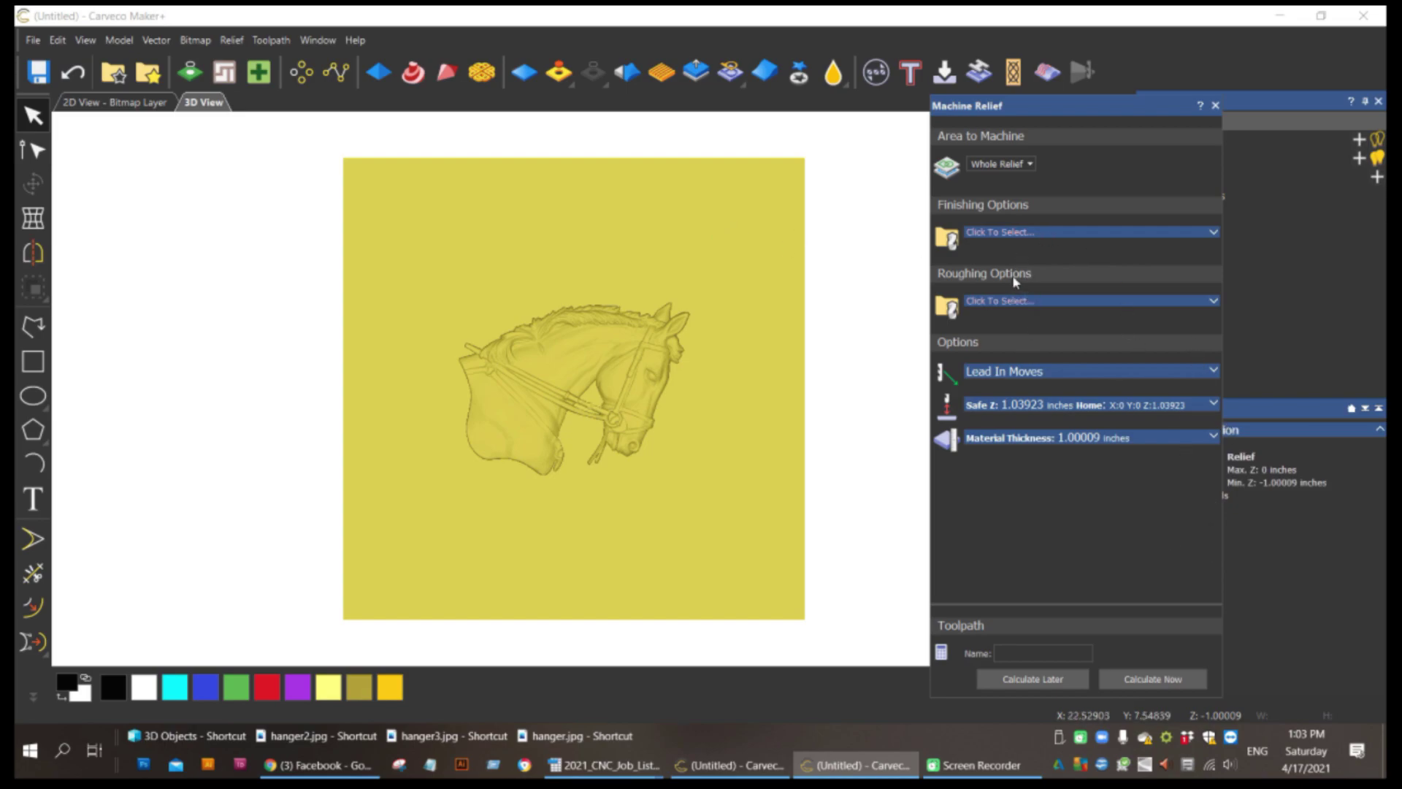
{"action": "left_click", "coordinate": [1068, 239]}
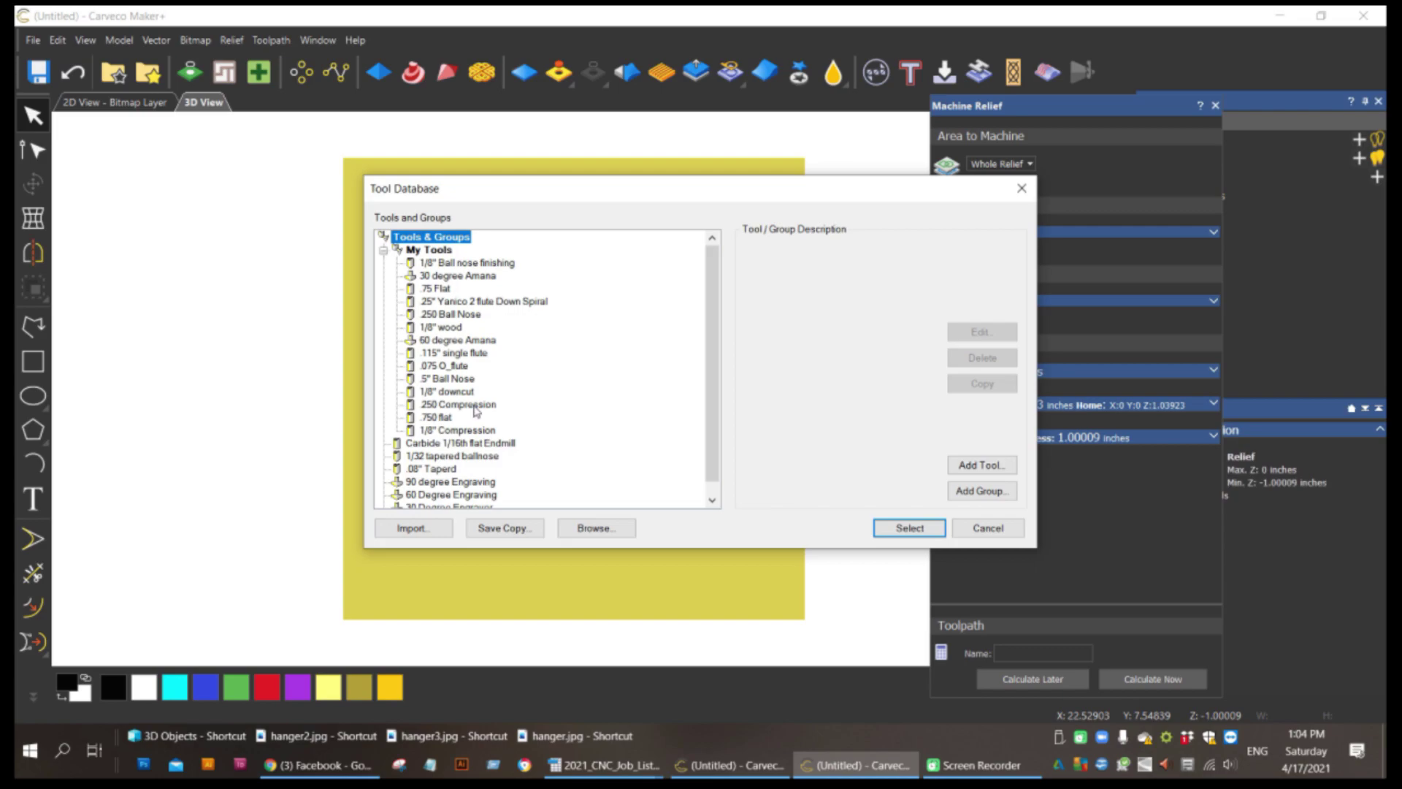
{"action": "left_click", "coordinate": [454, 317]}
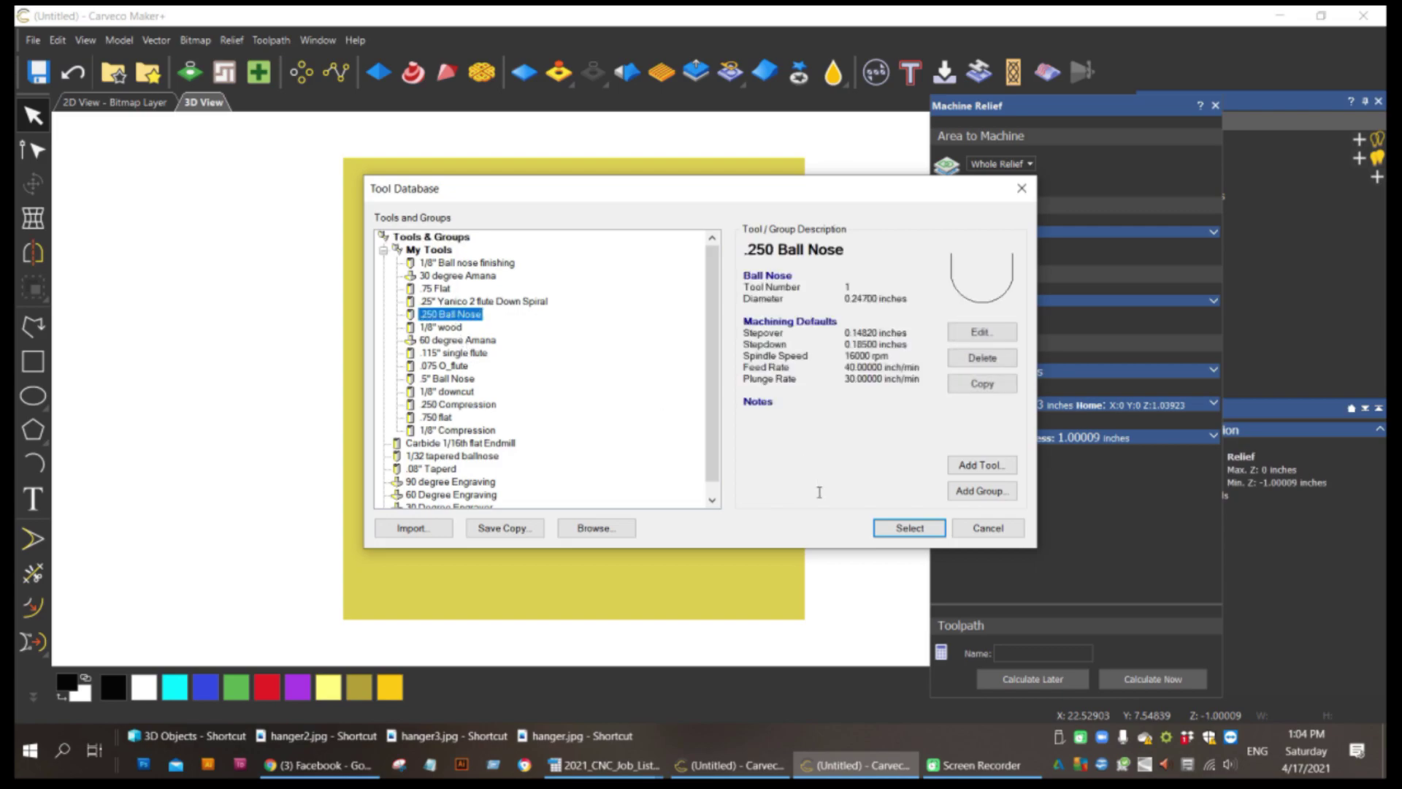
{"action": "left_click", "coordinate": [911, 531]}
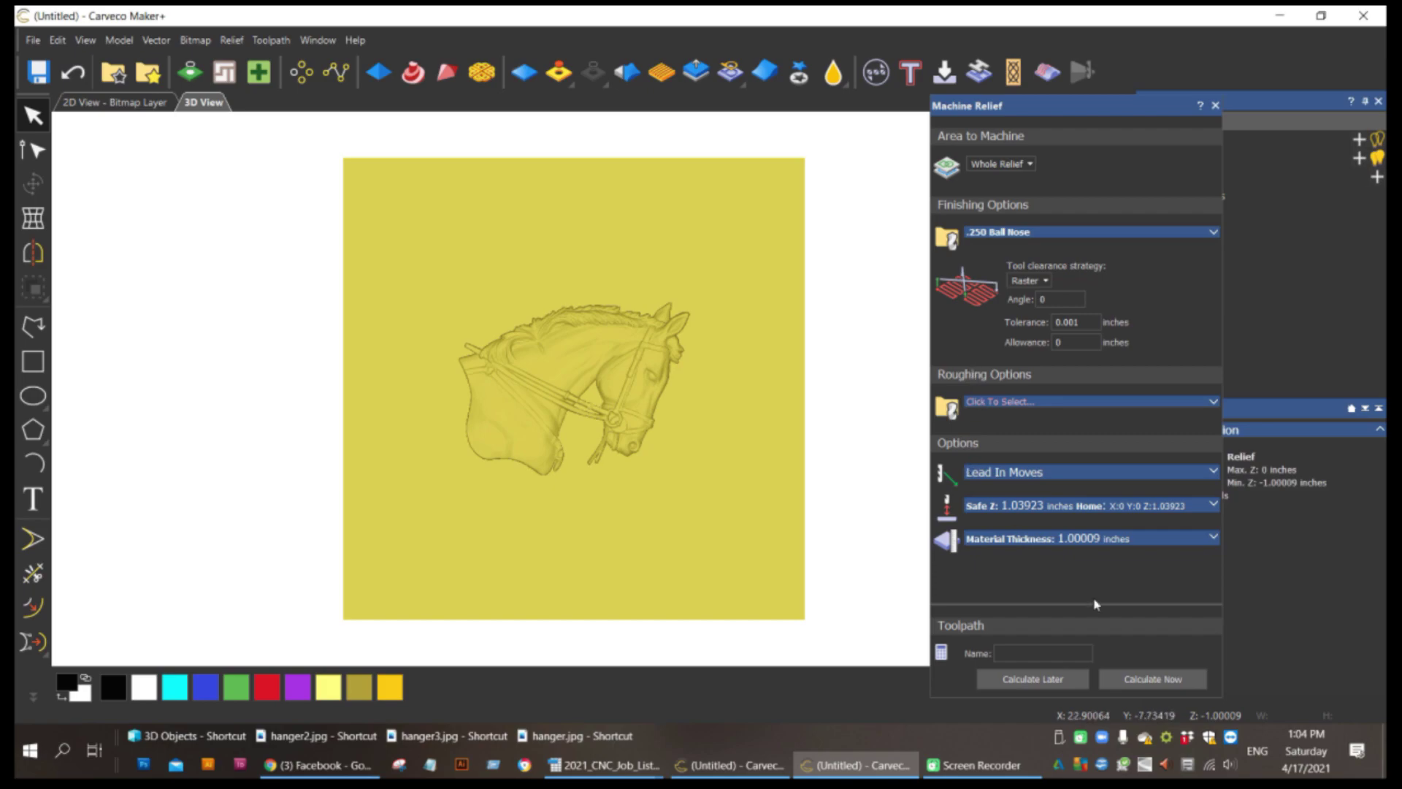
{"action": "left_click", "coordinate": [1090, 234]}
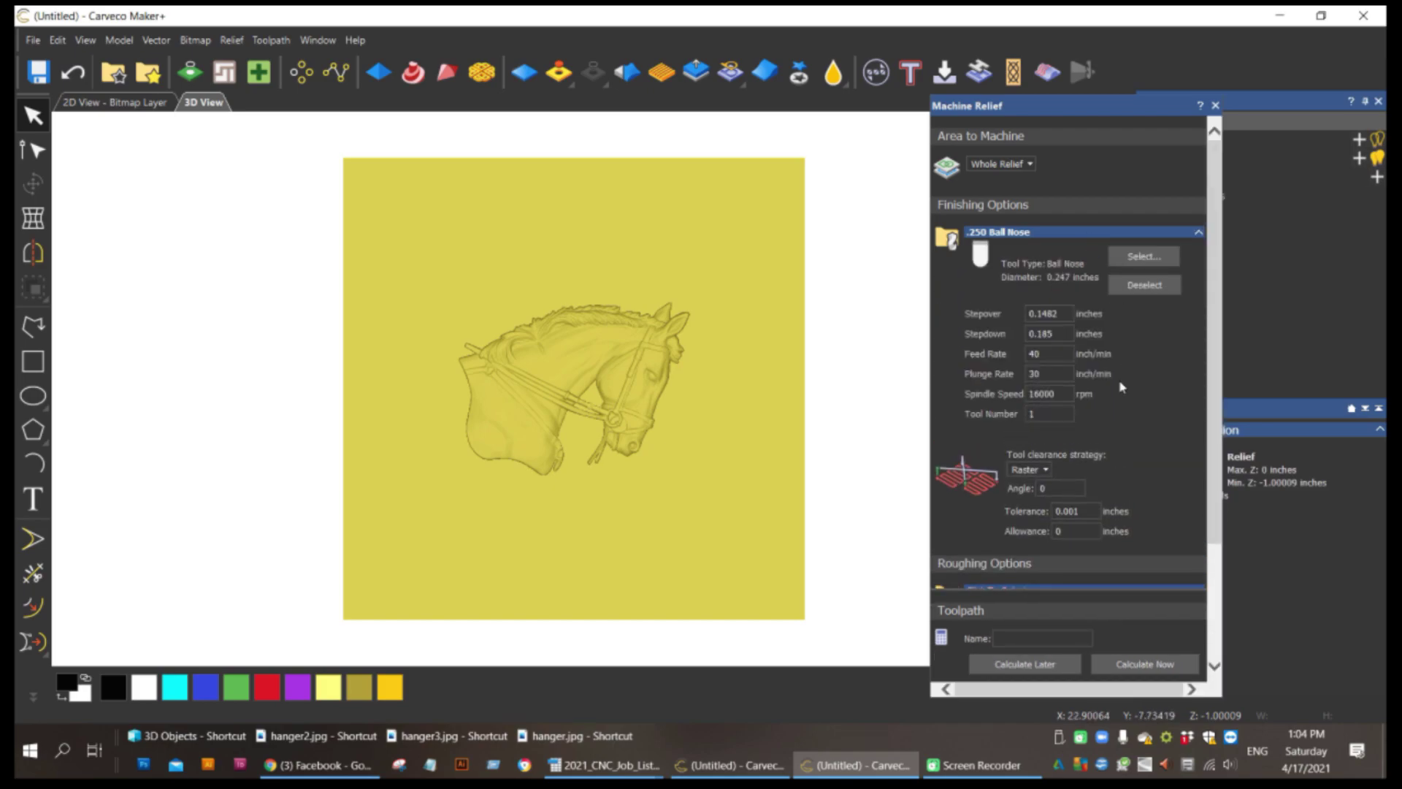
{"action": "left_click", "coordinate": [1046, 313]}
{"action": "left_click", "coordinate": [1215, 106]}
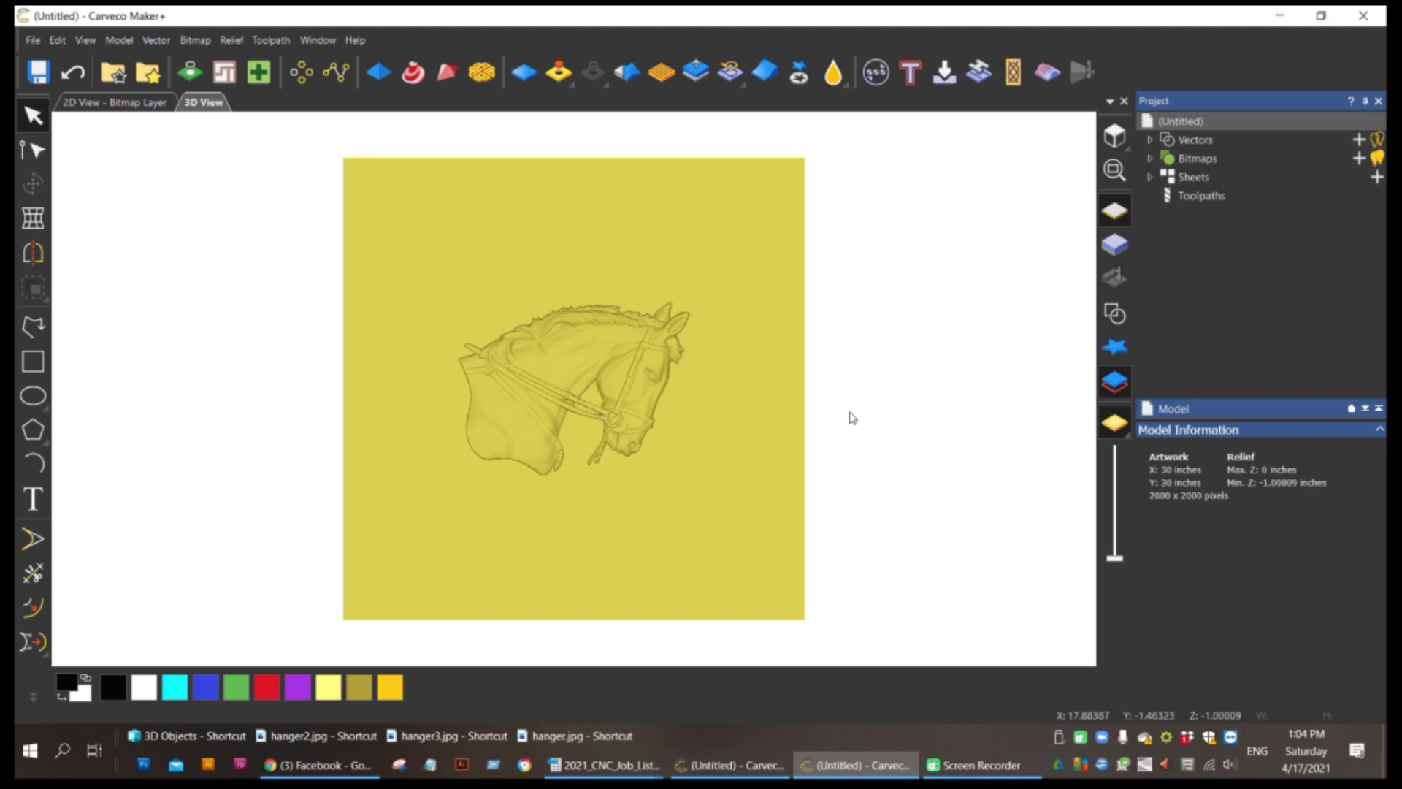
Set up a Machine Relief raster finish with the .250 Ball Nose tool, named .250, and calculate it.
{"action": "left_click", "coordinate": [281, 40]}
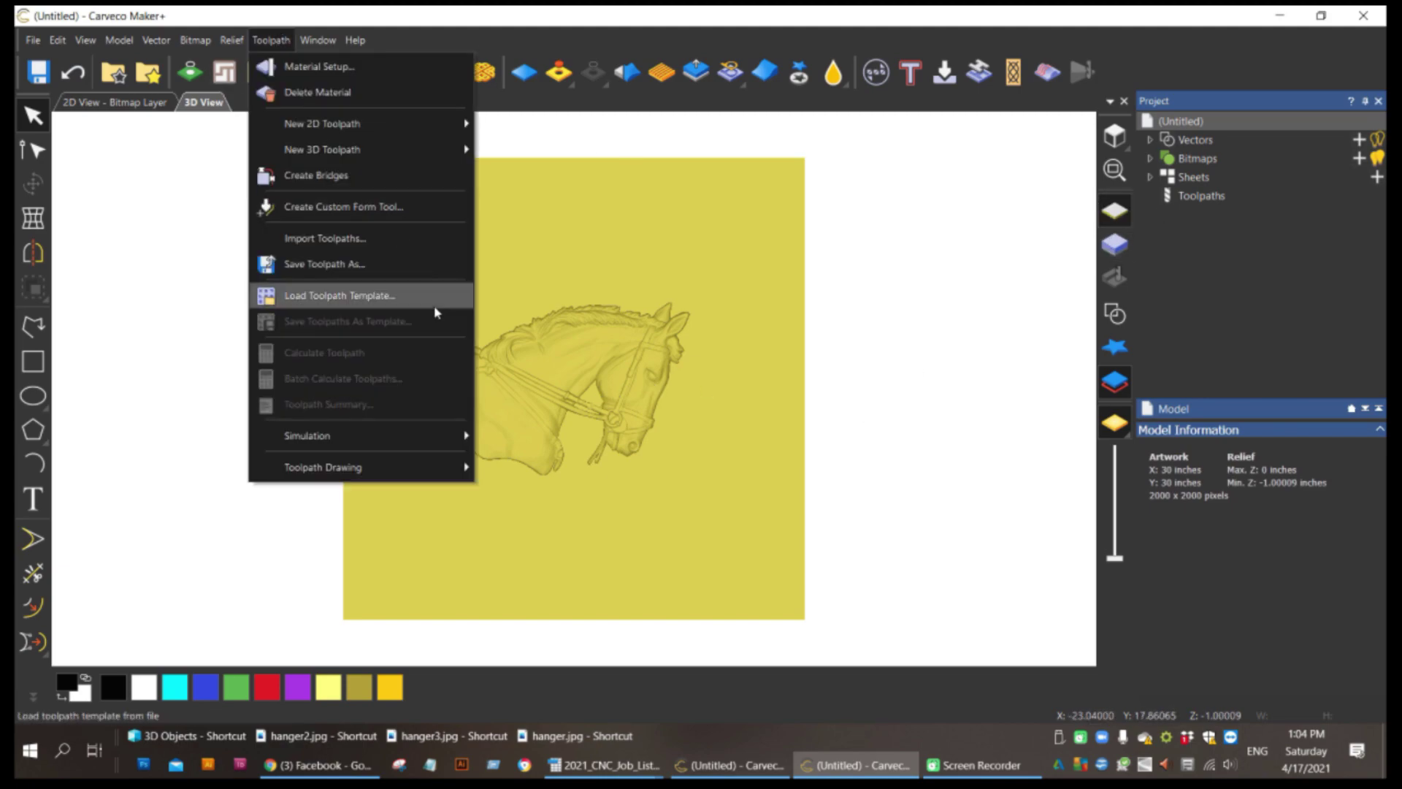
{"action": "mouse_move", "coordinate": [387, 152]}
{"action": "left_click", "coordinate": [569, 151]}
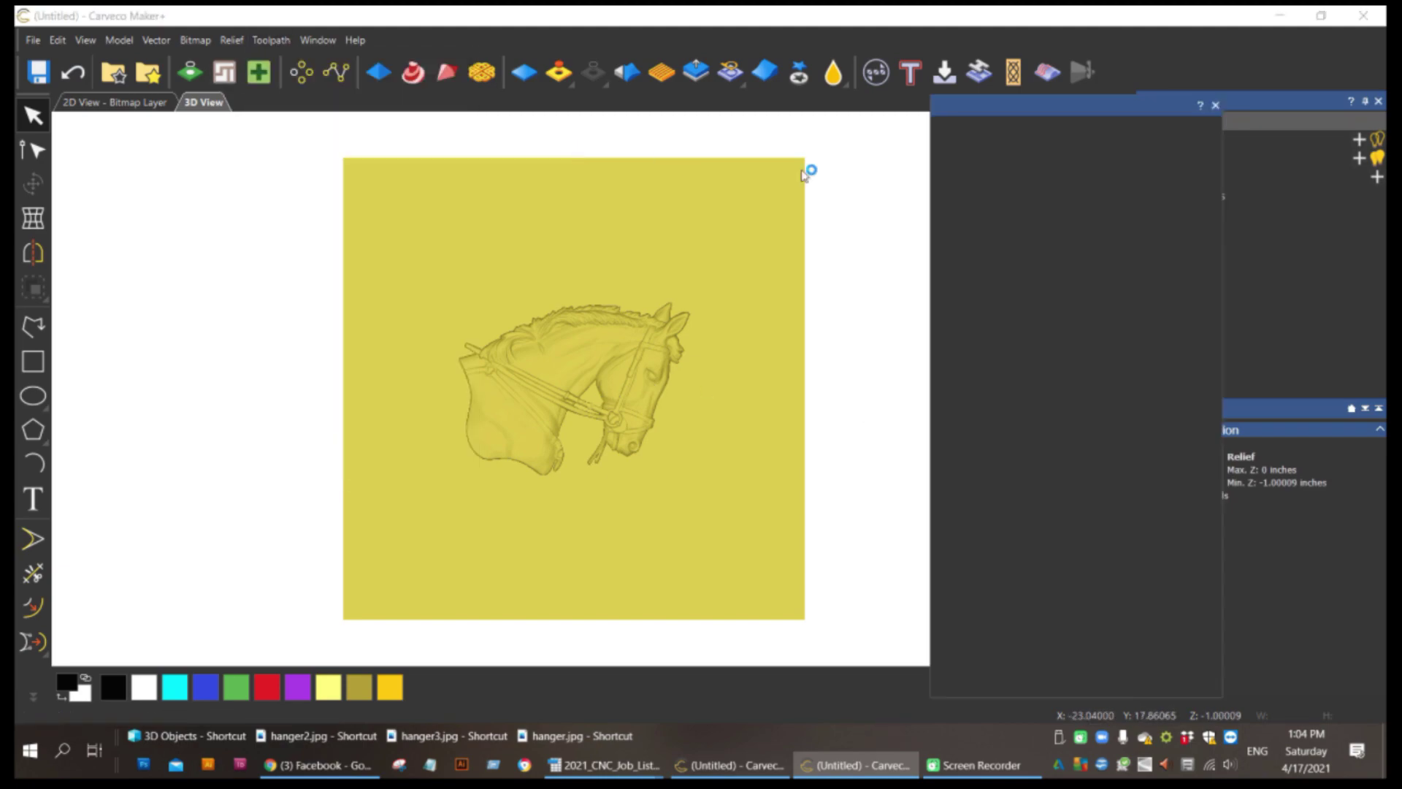
{"action": "left_click", "coordinate": [1079, 232]}
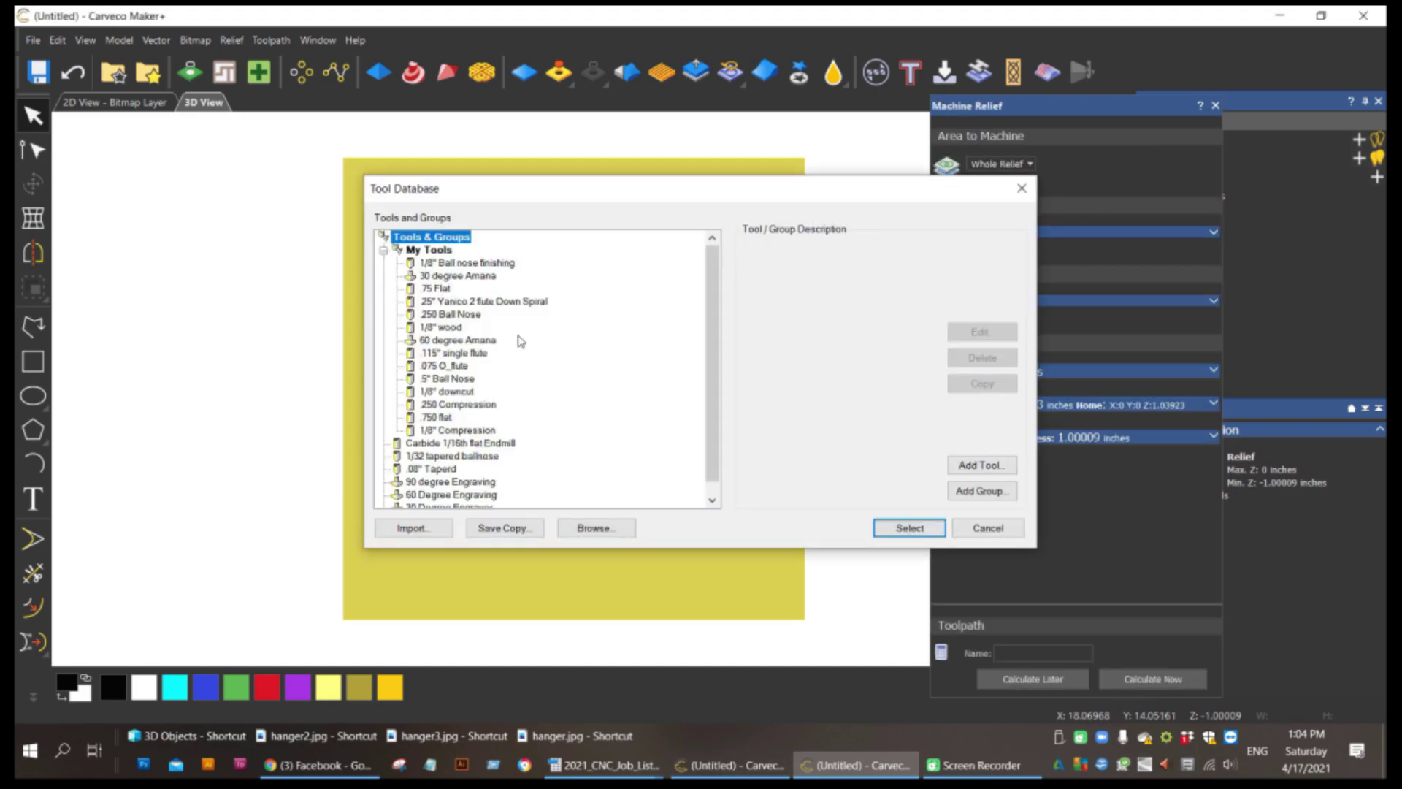
{"action": "left_click", "coordinate": [462, 314]}
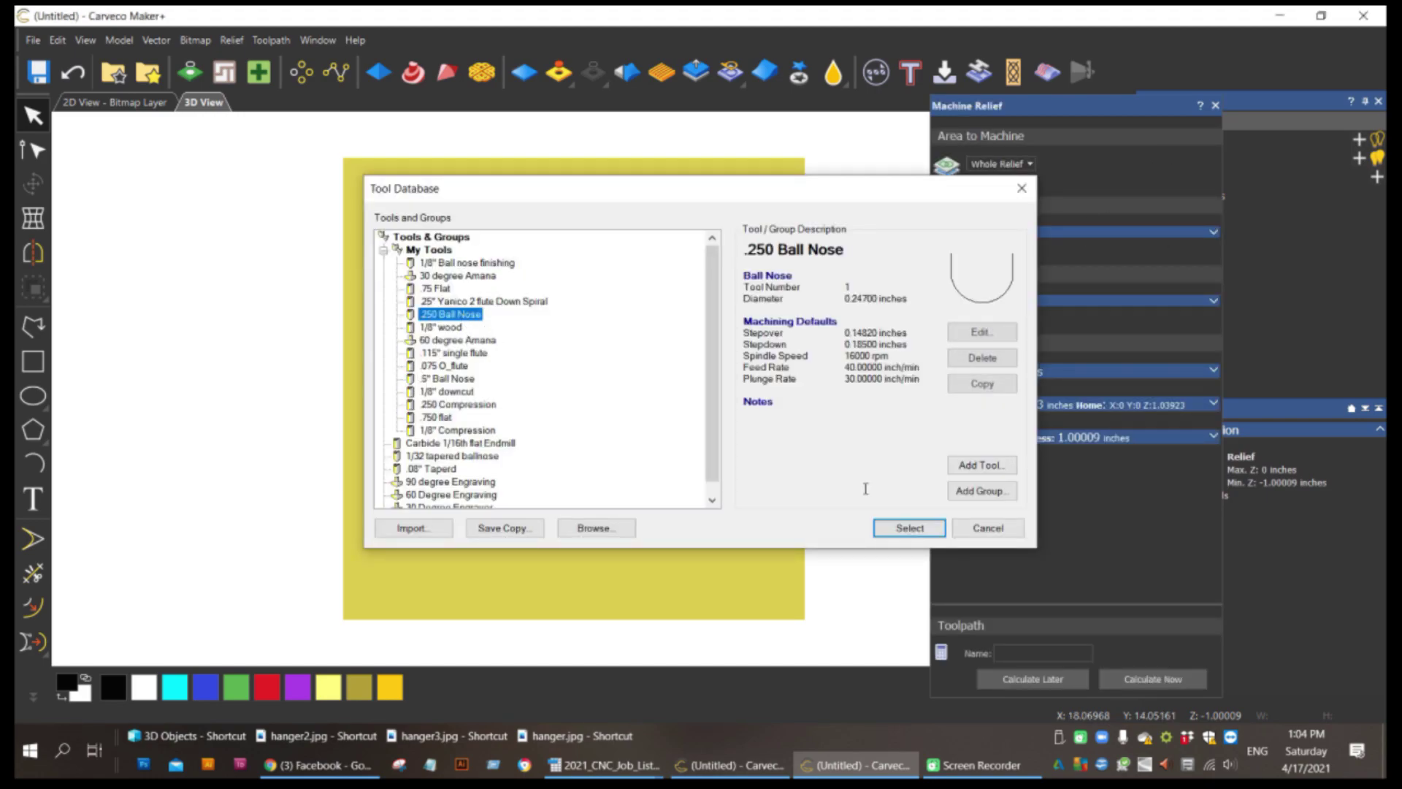
{"action": "left_click", "coordinate": [910, 528]}
{"action": "left_click", "coordinate": [1046, 655]}
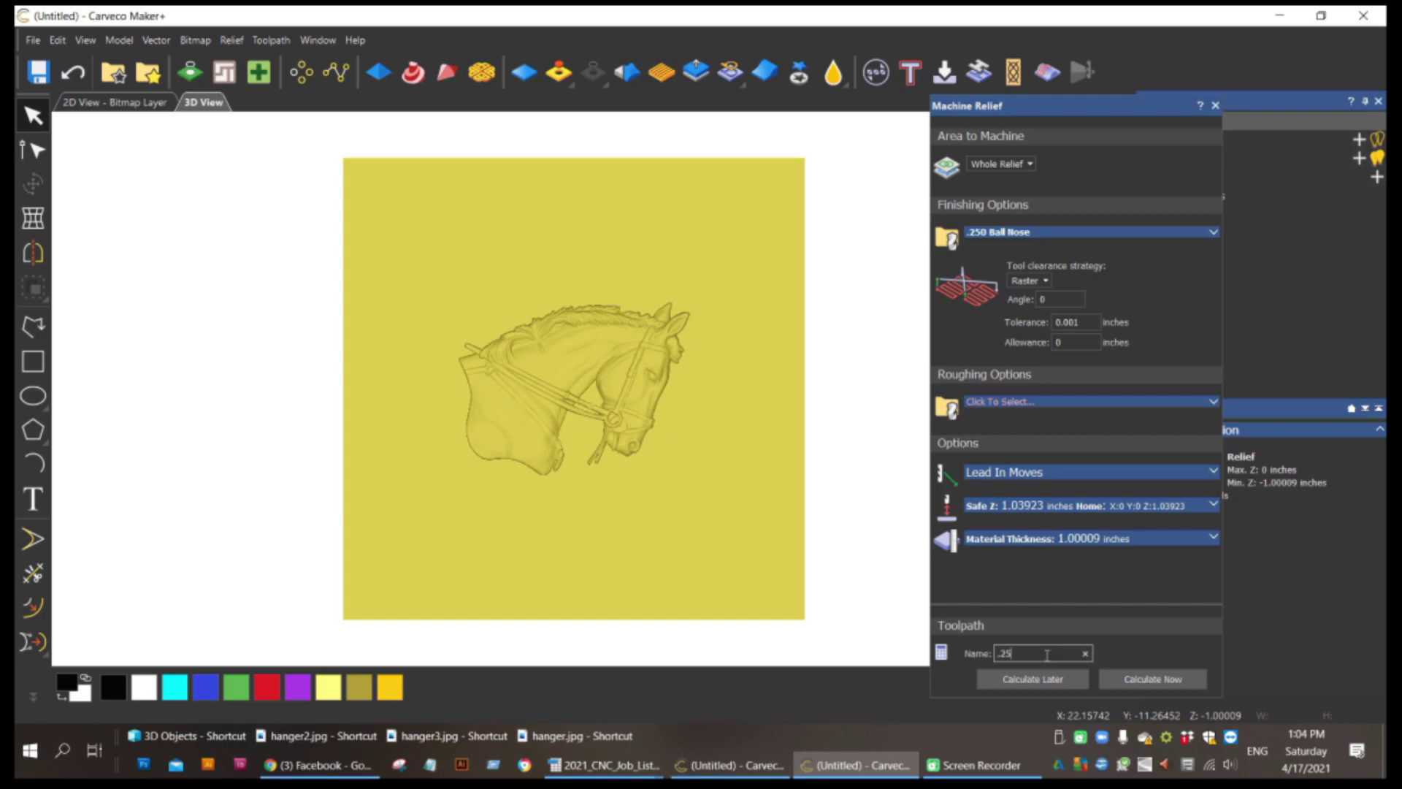
{"action": "left_click", "coordinate": [1153, 680]}
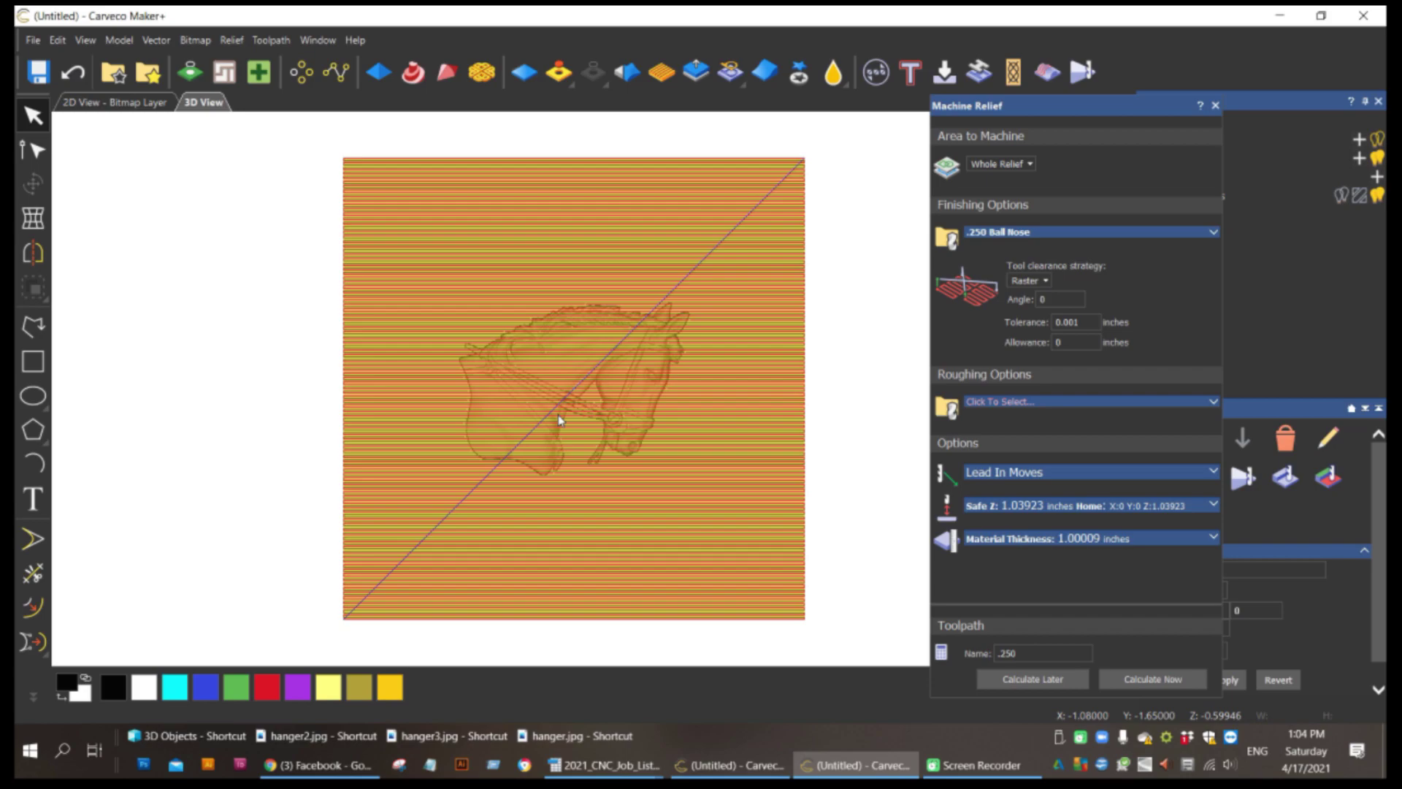
{"action": "mouse_move", "coordinate": [588, 490]}
{"action": "left_mouse_down"}
{"action": "mouse_move", "coordinate": [582, 407]}
{"action": "mouse_move", "coordinate": [615, 498]}
{"action": "left_mouse_up"}
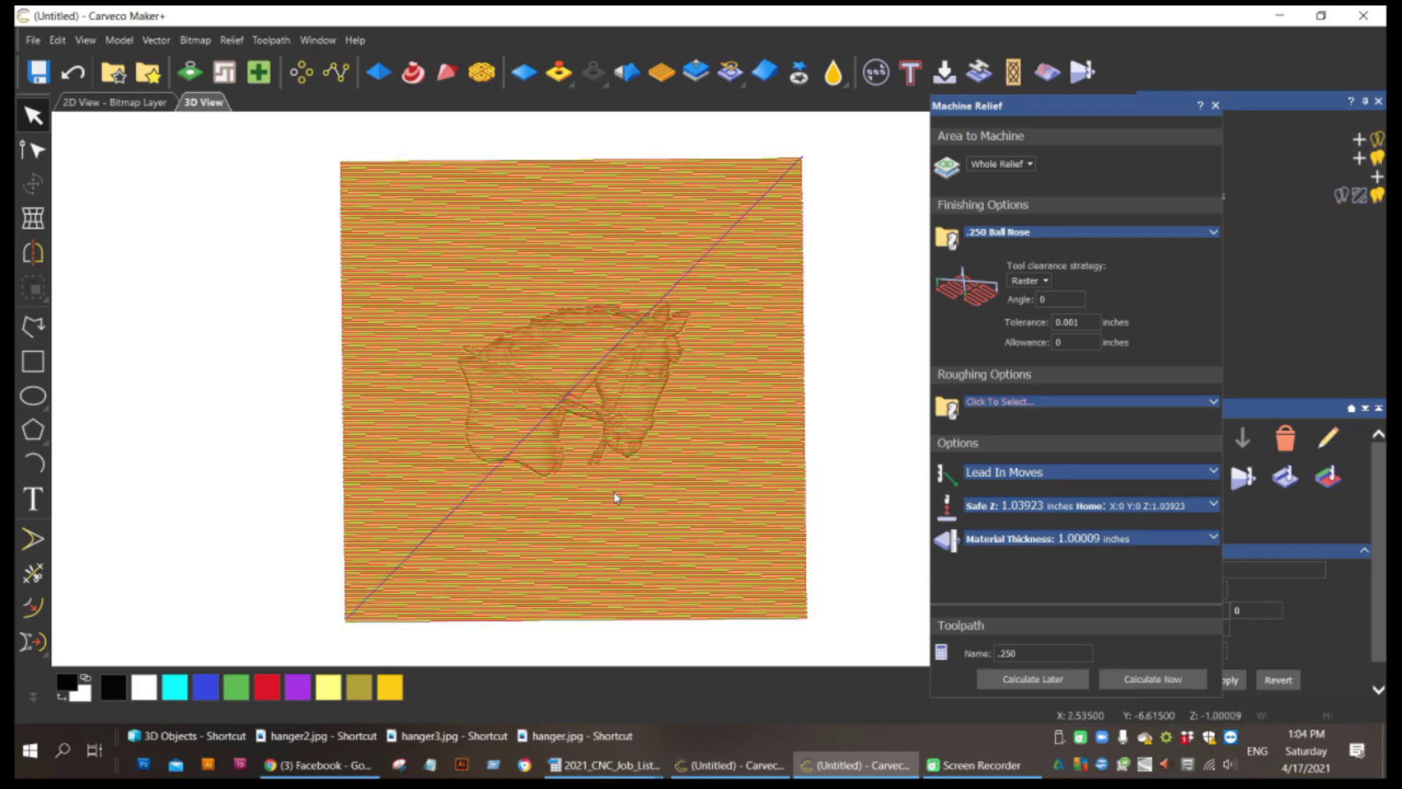
{"action": "scroll", "coordinate": [615, 498], "scroll_direction": "up", "scroll_amount": 2}
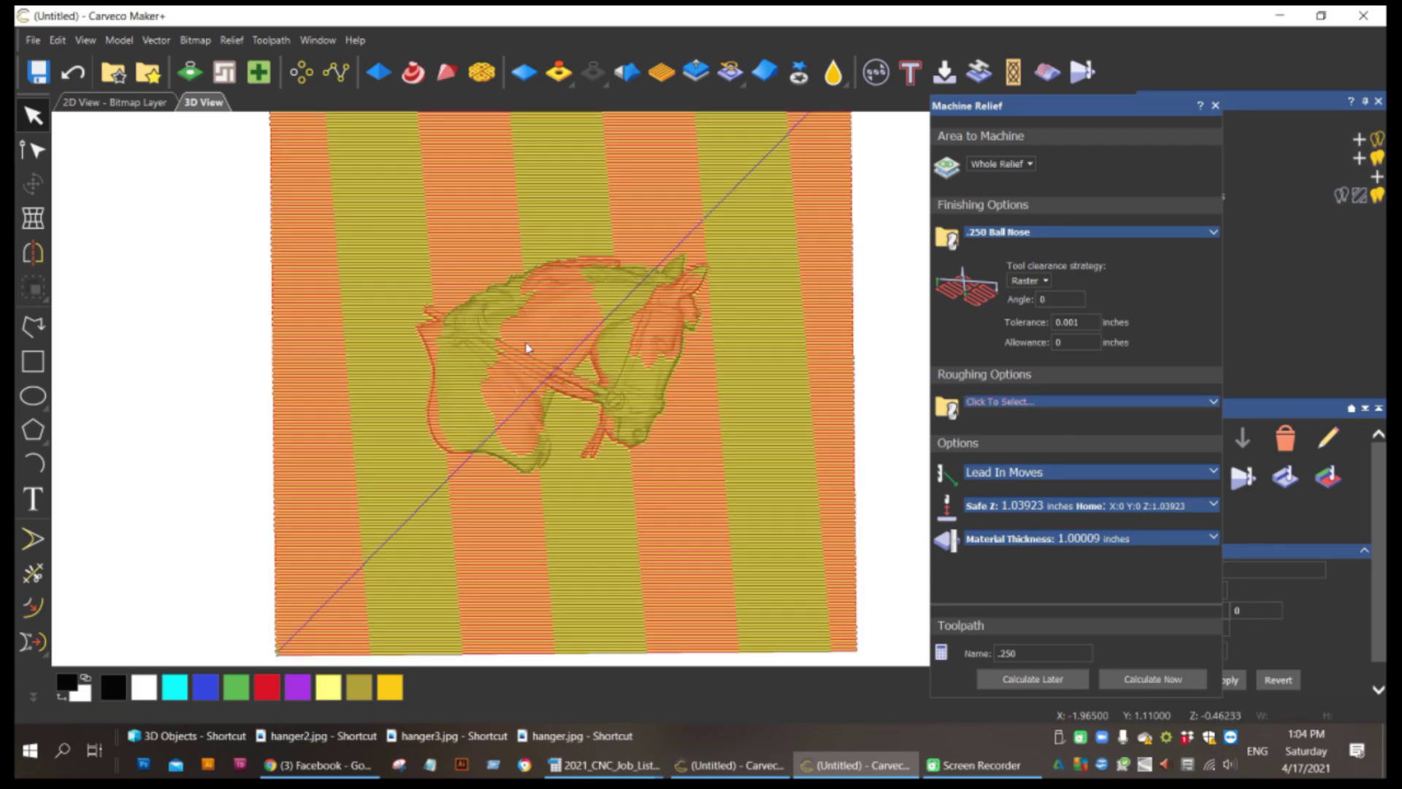
{"action": "scroll", "coordinate": [527, 348], "scroll_direction": "up", "scroll_amount": 1}
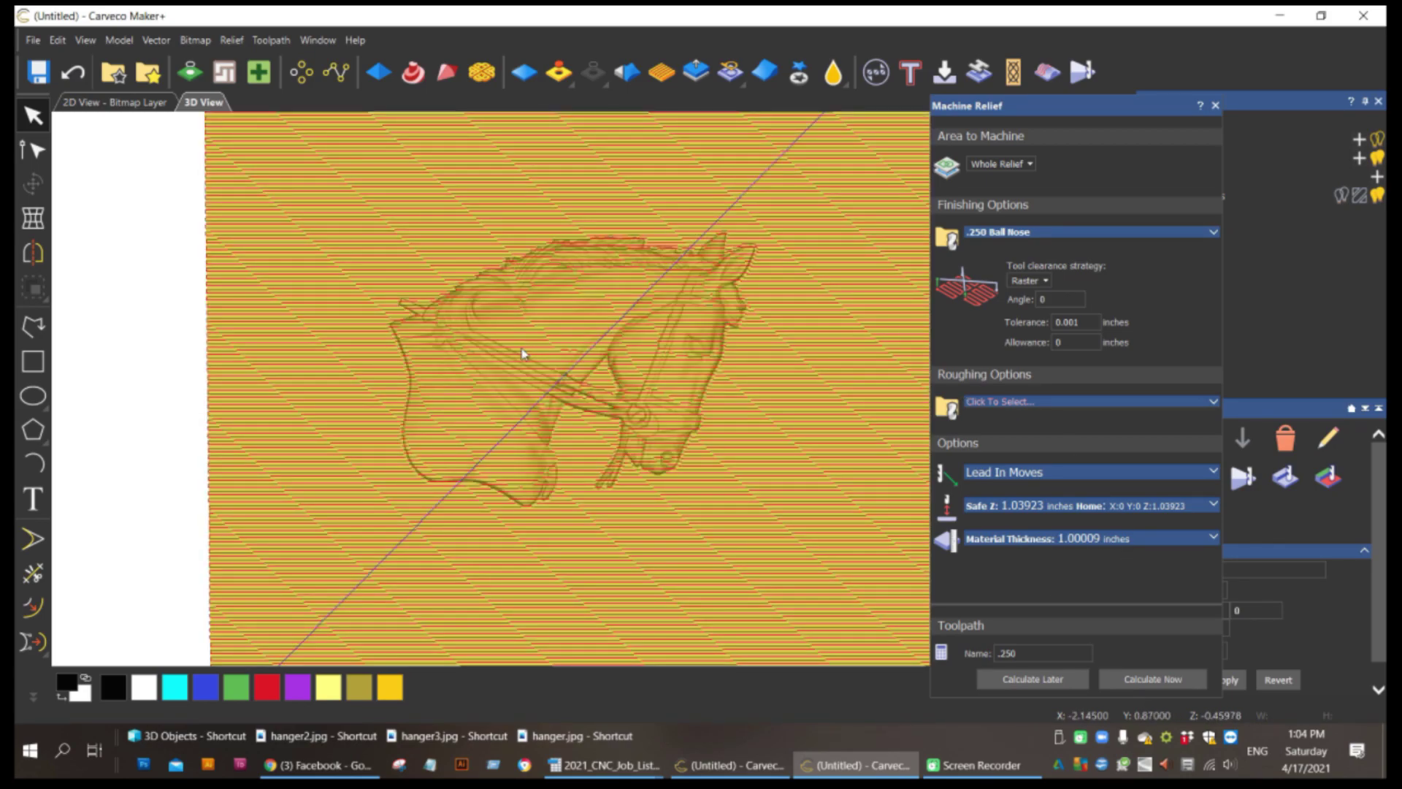
{"action": "left_click", "coordinate": [282, 43]}
{"action": "mouse_move", "coordinate": [313, 435]}
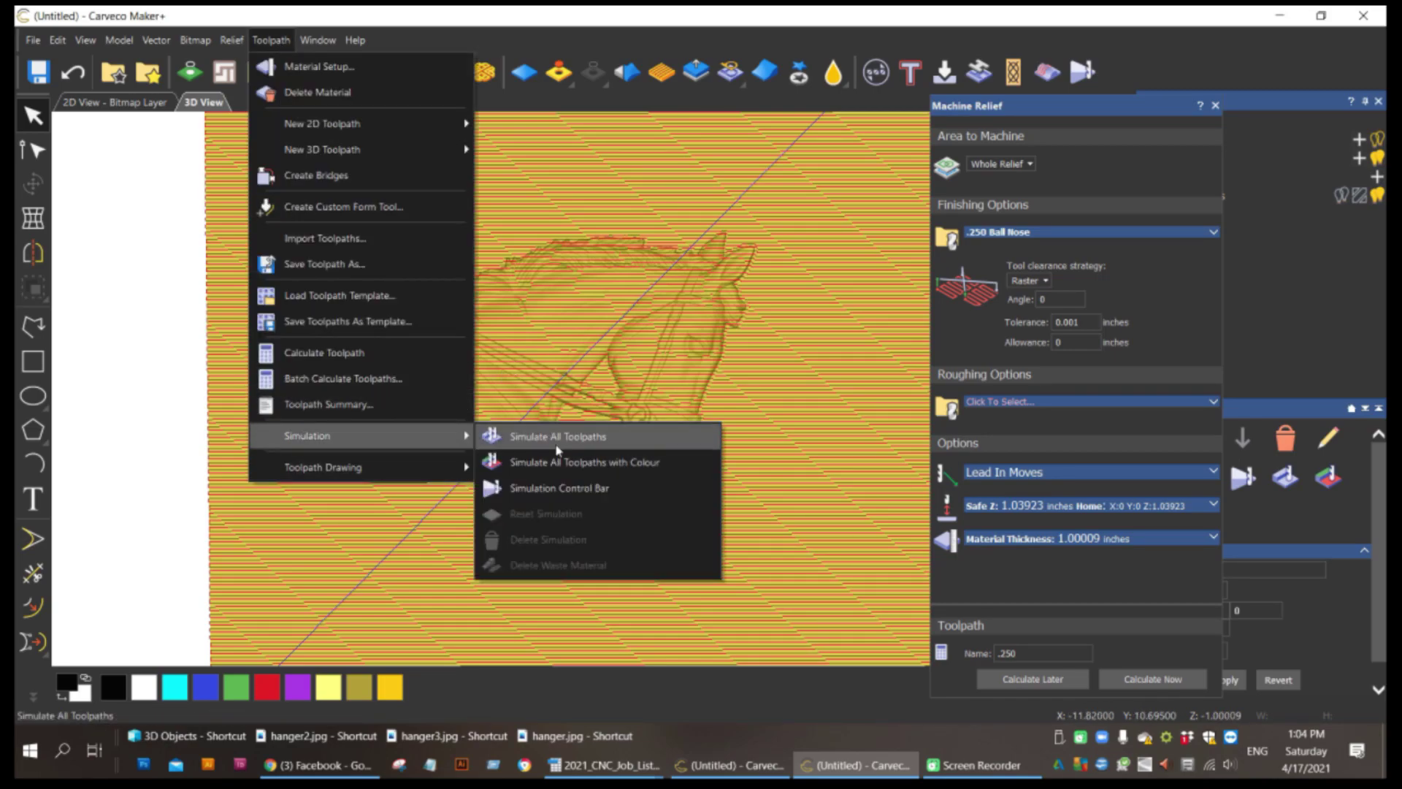
{"action": "left_click", "coordinate": [557, 449]}
{"action": "left_click", "coordinate": [803, 527]}
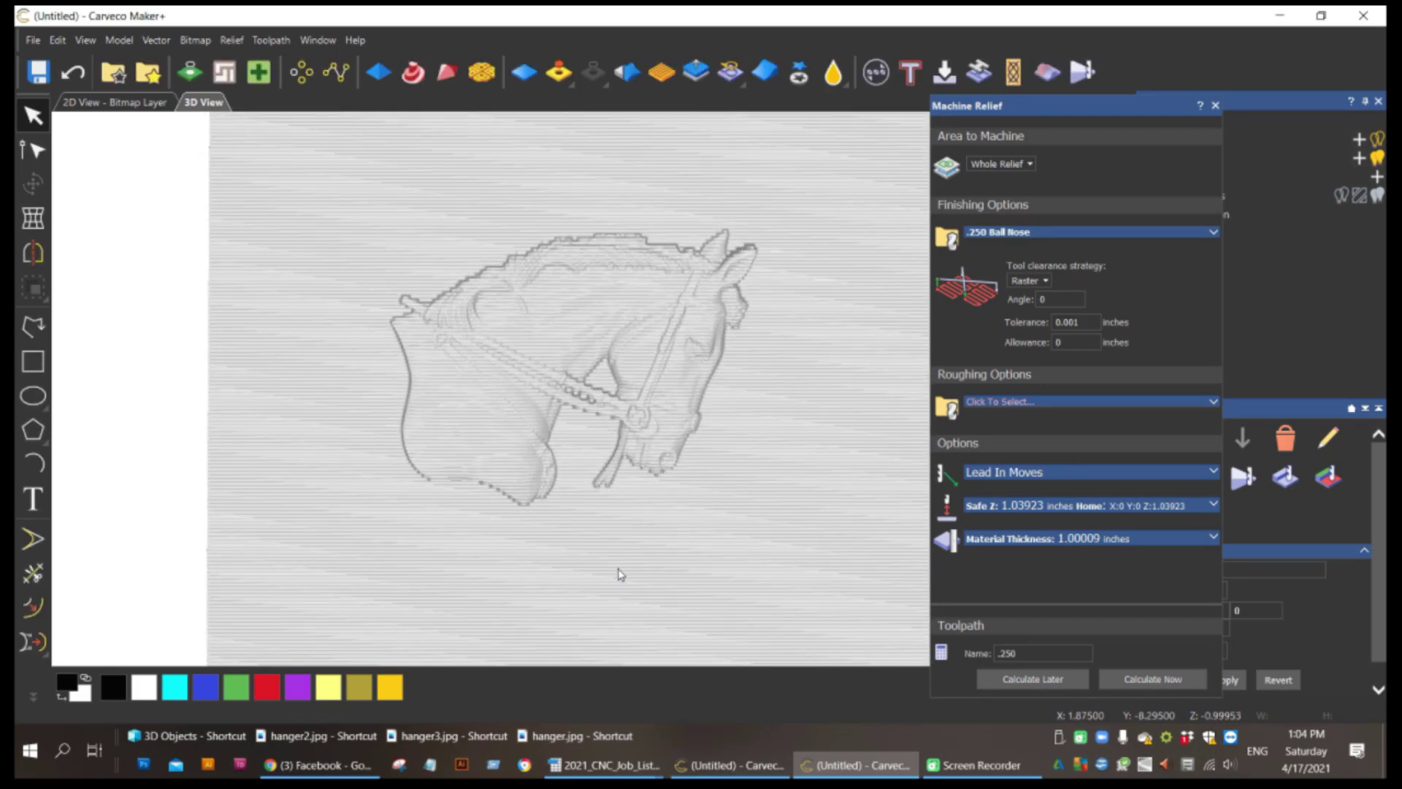
{"action": "scroll", "coordinate": [520, 436], "scroll_direction": "up", "scroll_amount": 2}
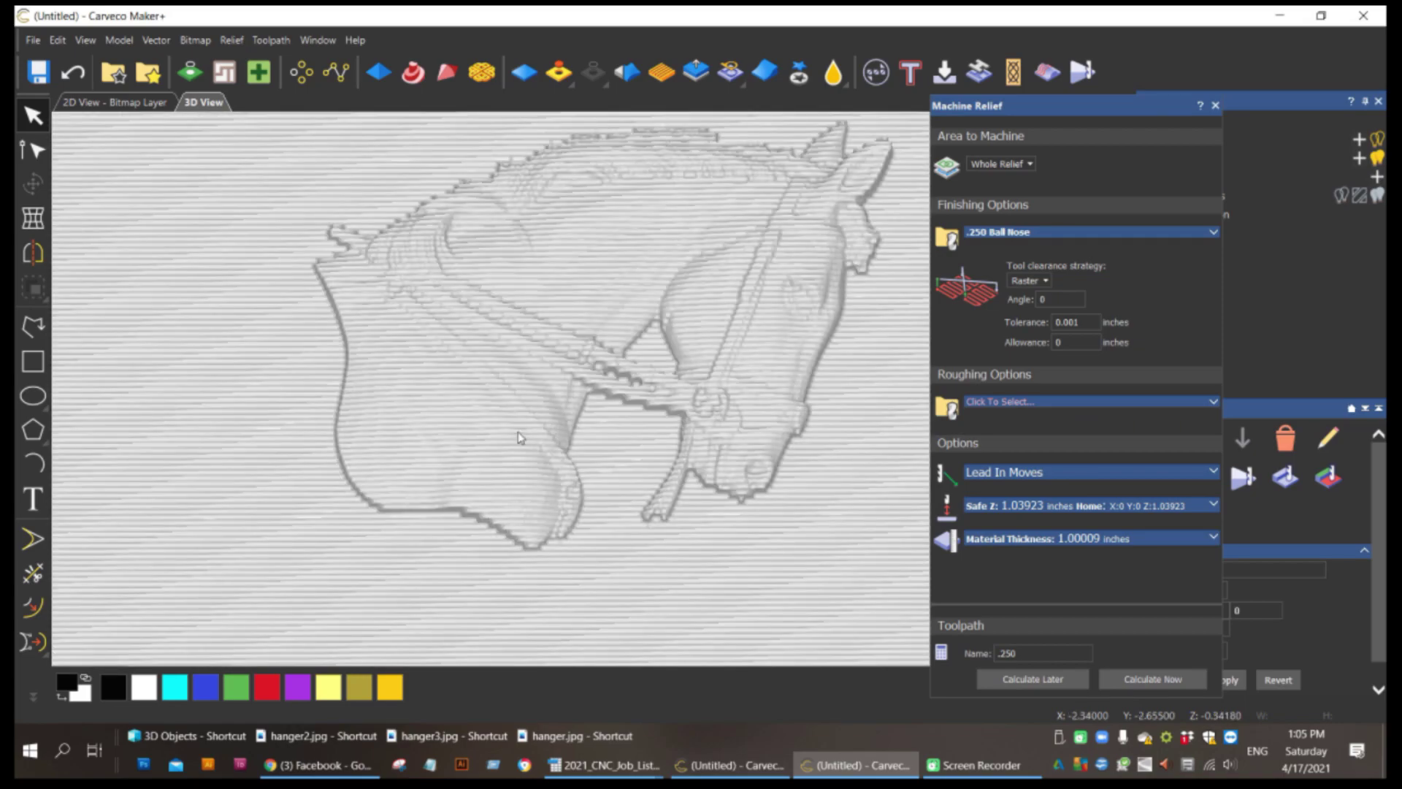
{"action": "left_click_drag", "start_coordinate": [533, 474], "coordinate": [476, 489]}
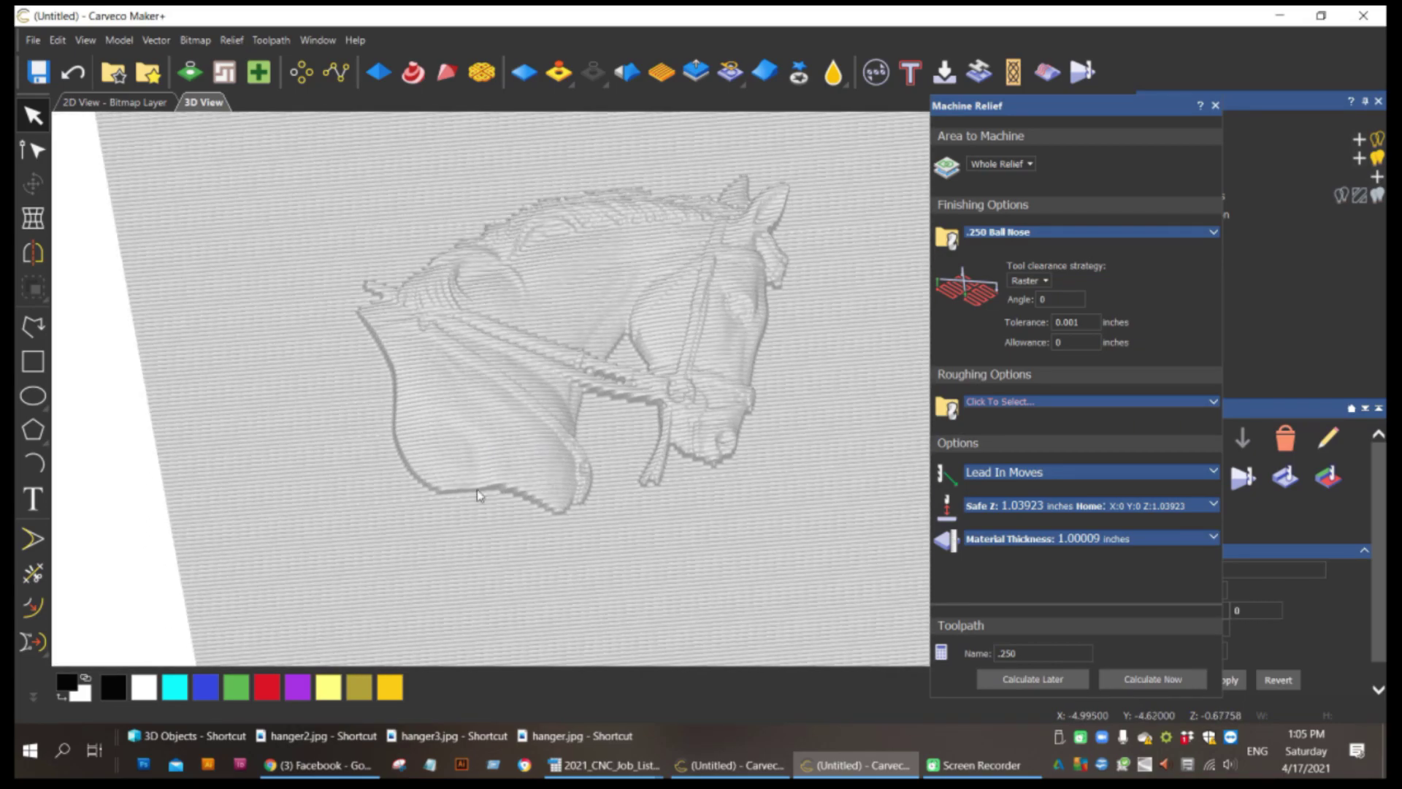
{"action": "scroll", "coordinate": [617, 500], "scroll_direction": "up", "scroll_amount": 1}
{"action": "scroll", "coordinate": [527, 441], "scroll_direction": "up", "scroll_amount": 4}
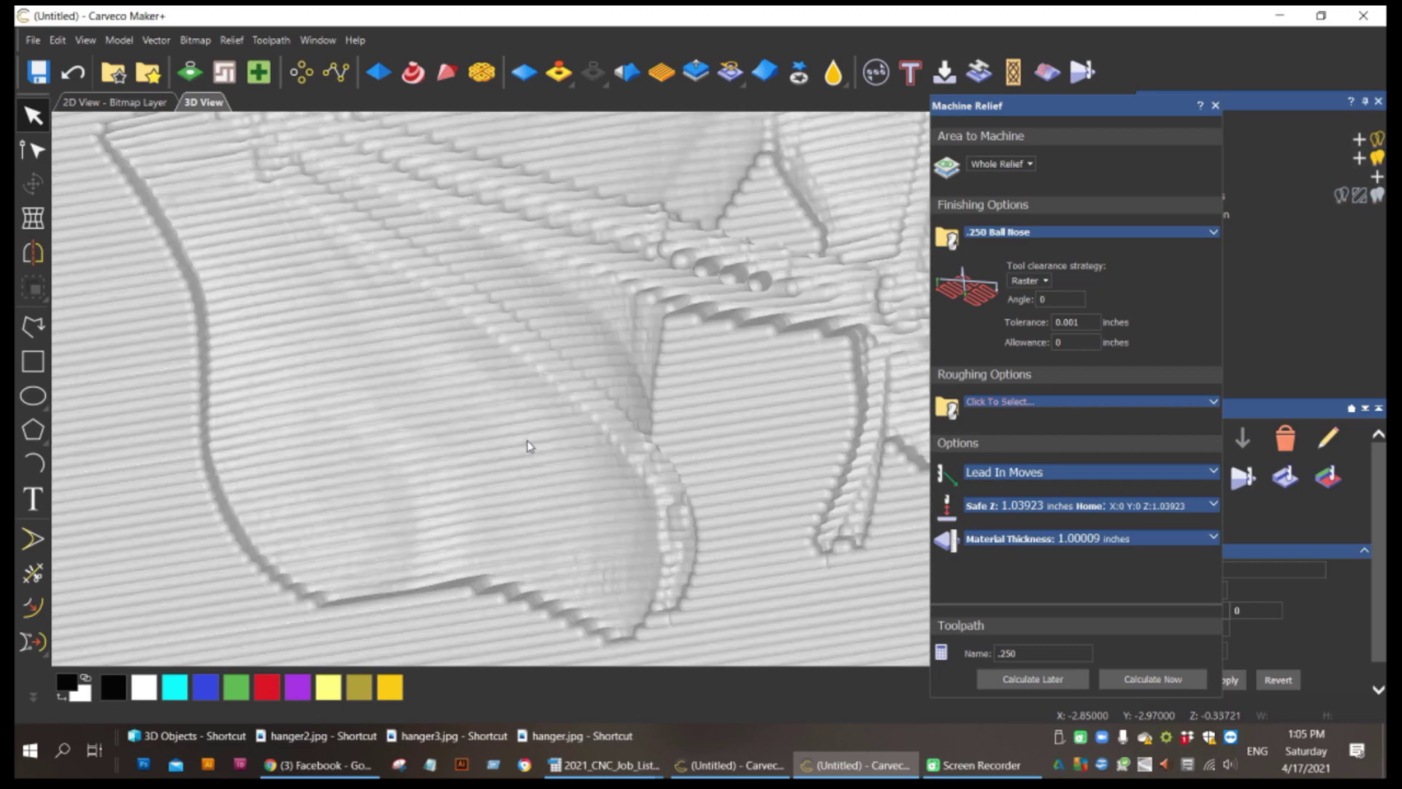
{"action": "scroll", "coordinate": [630, 433], "scroll_direction": "up", "scroll_amount": 1}
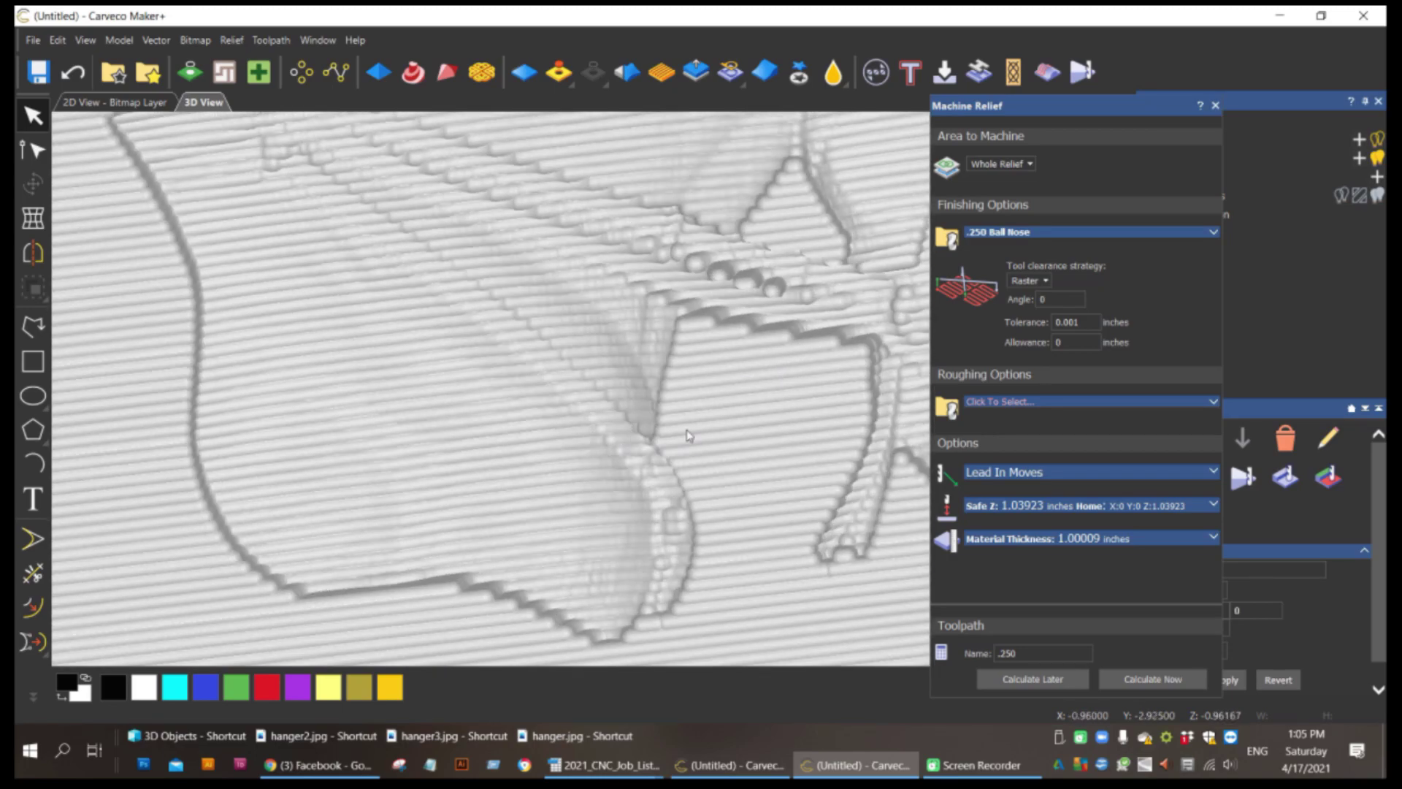
{"action": "scroll", "coordinate": [821, 436], "scroll_direction": "down", "scroll_amount": 2}
{"action": "scroll", "coordinate": [857, 324], "scroll_direction": "down", "scroll_amount": 3}
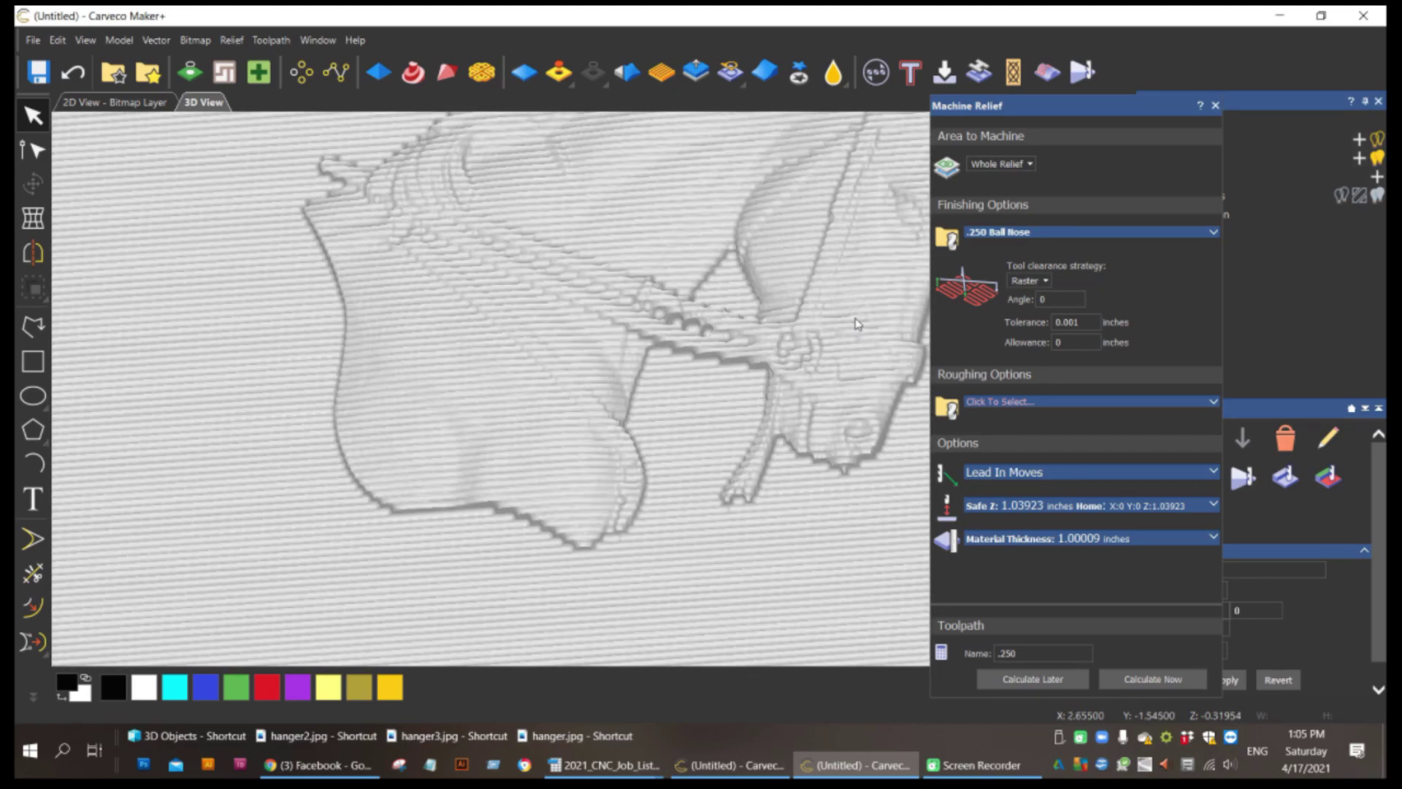
{"action": "scroll", "coordinate": [811, 338], "scroll_direction": "up", "scroll_amount": 2}
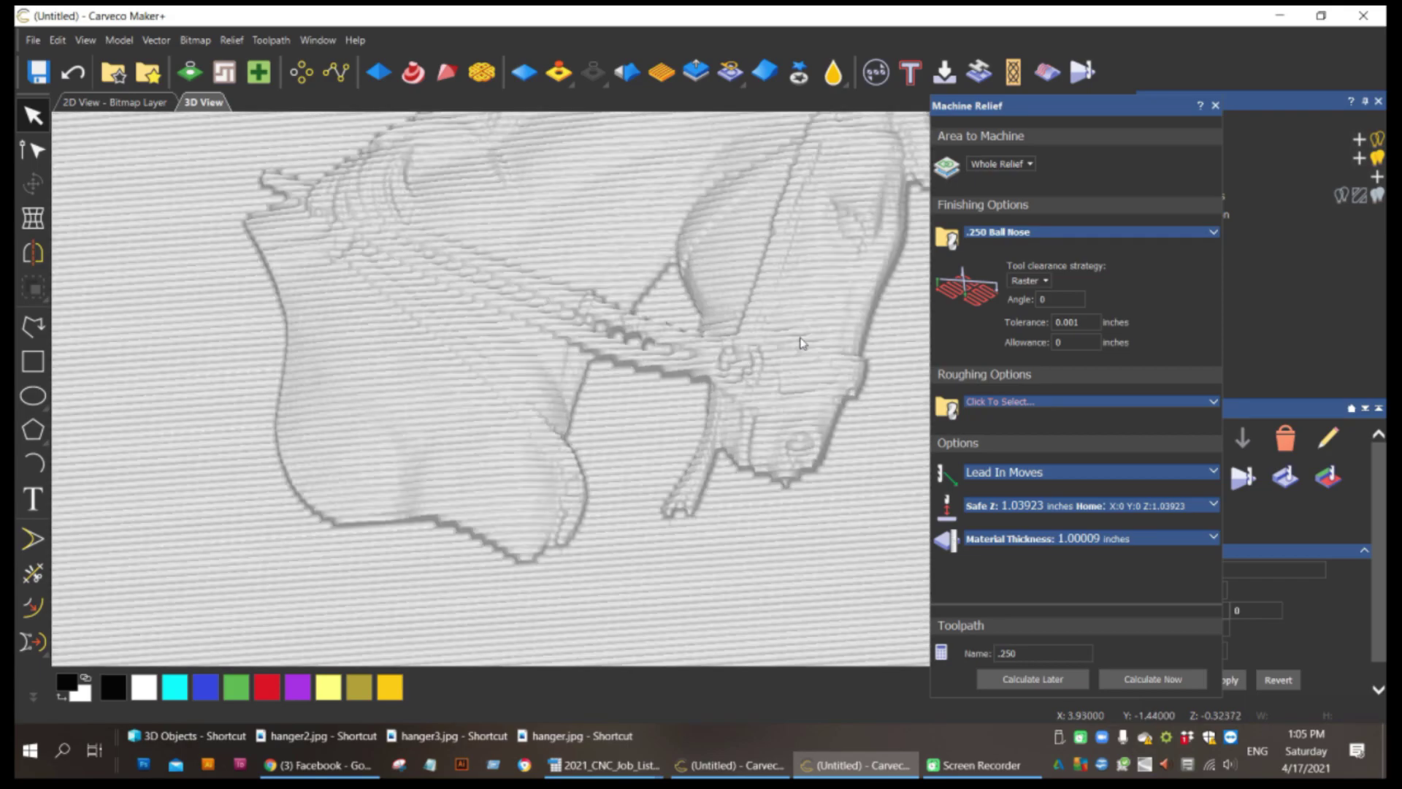
{"action": "scroll", "coordinate": [796, 460], "scroll_direction": "up", "scroll_amount": 1}
{"action": "scroll", "coordinate": [803, 478], "scroll_direction": "up", "scroll_amount": 4}
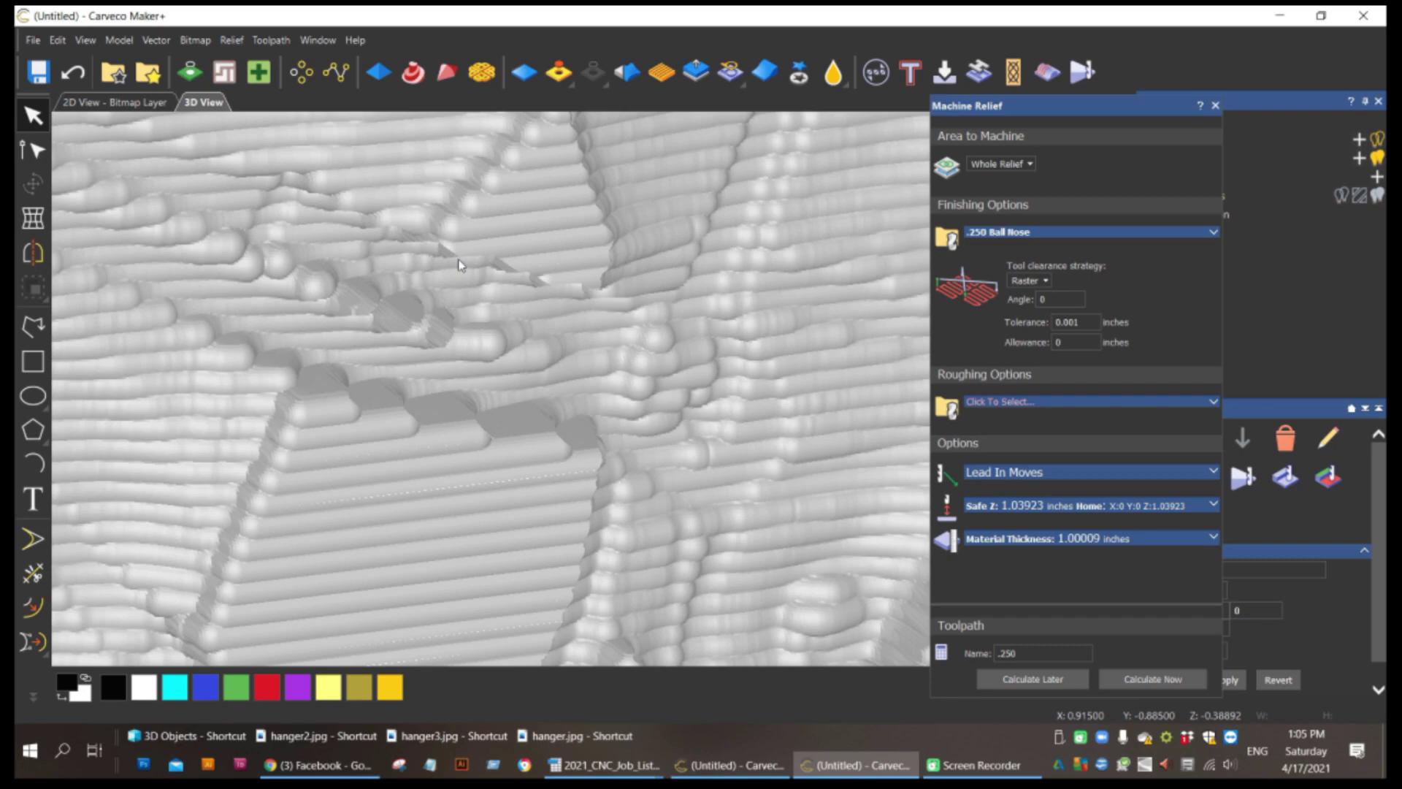
{"action": "scroll", "coordinate": [460, 264], "scroll_direction": "down", "scroll_amount": 6}
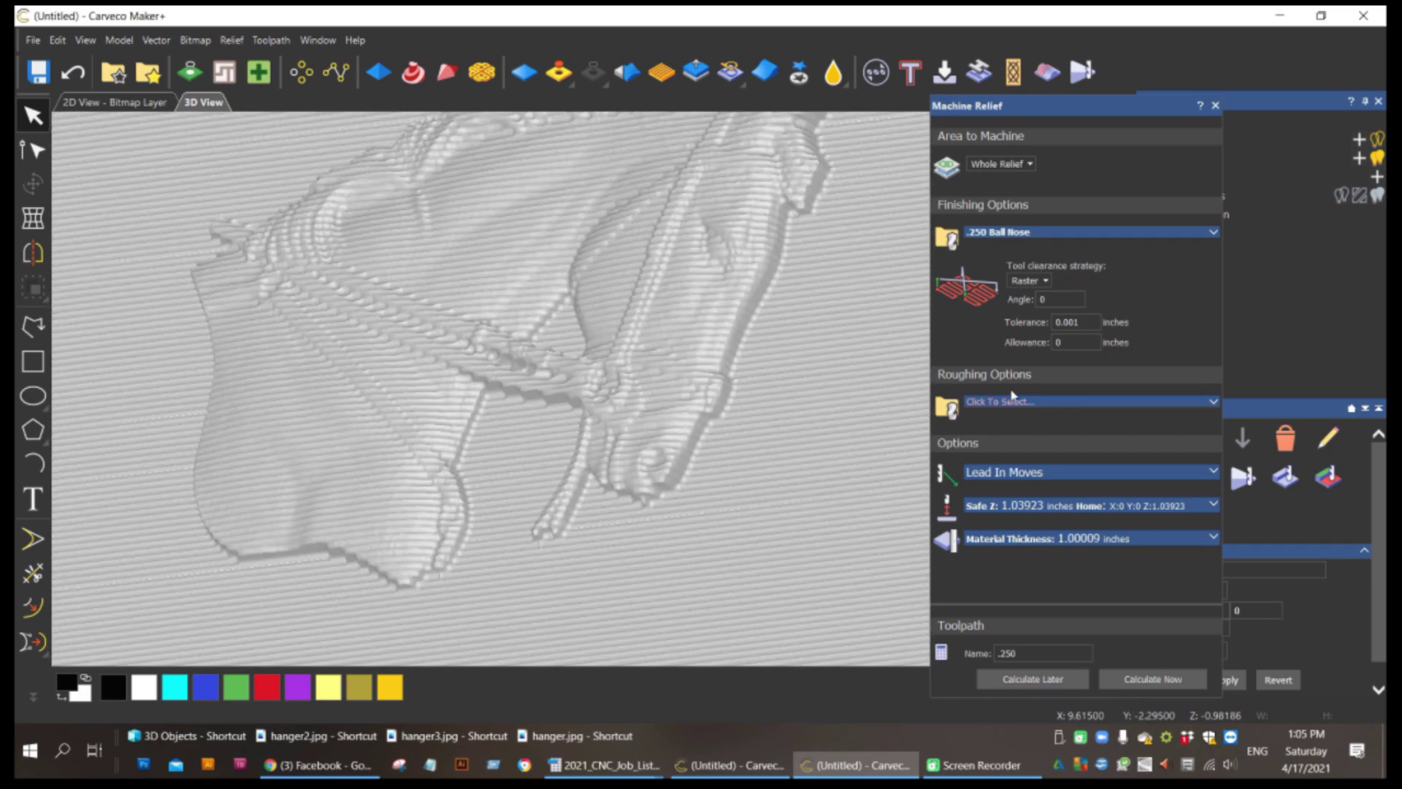
Change the .250 Ball Nose stepover to 0.015 inches and recalculate the finishing toolpath.
{"action": "left_click", "coordinate": [1093, 232]}
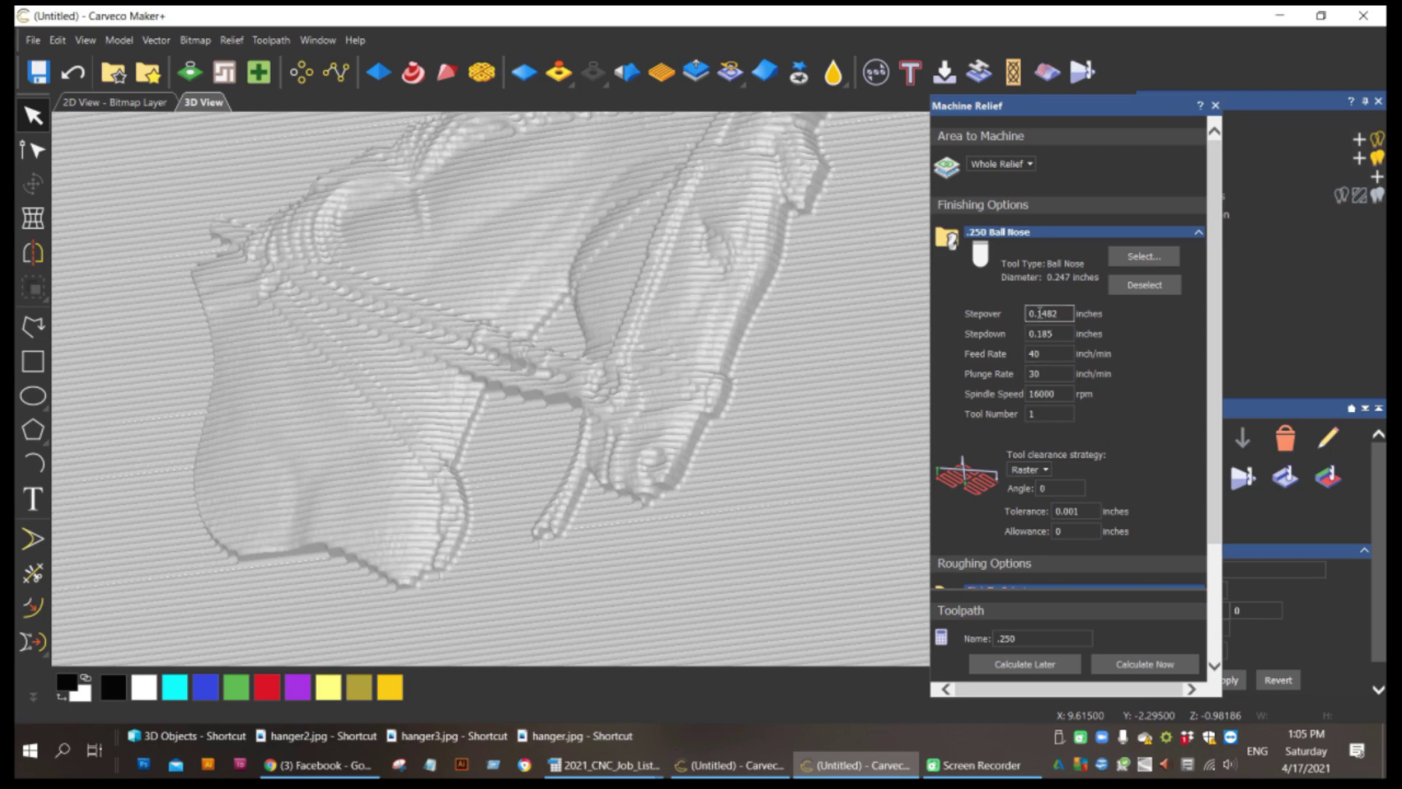
{"action": "left_click_drag", "start_coordinate": [1039, 313], "coordinate": [1067, 312]}
{"action": "type", "text": "015"}
{"action": "left_click", "coordinate": [1145, 664]}
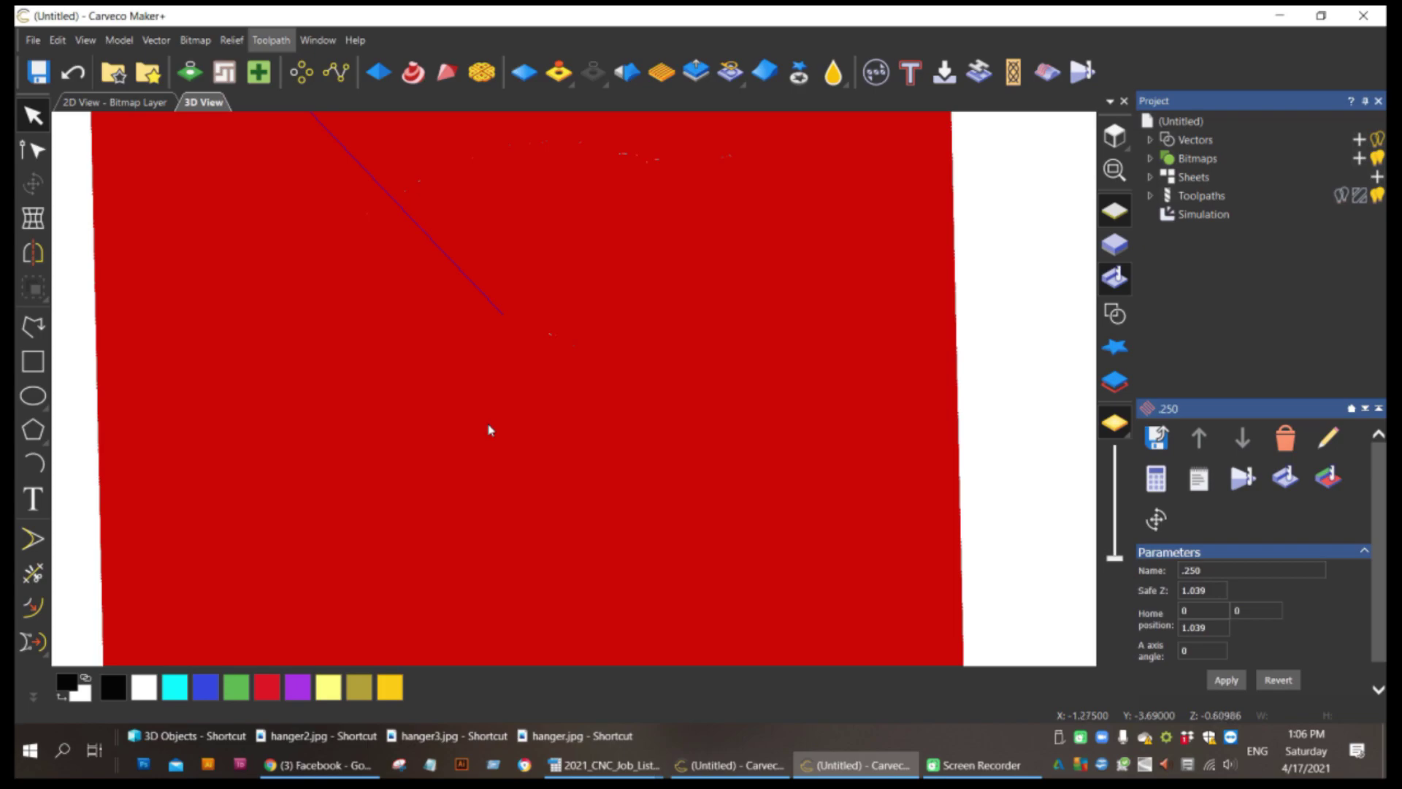
Simulate all toolpaths and zoom in on the machined horse-head relief.
{"action": "left_click", "coordinate": [271, 39]}
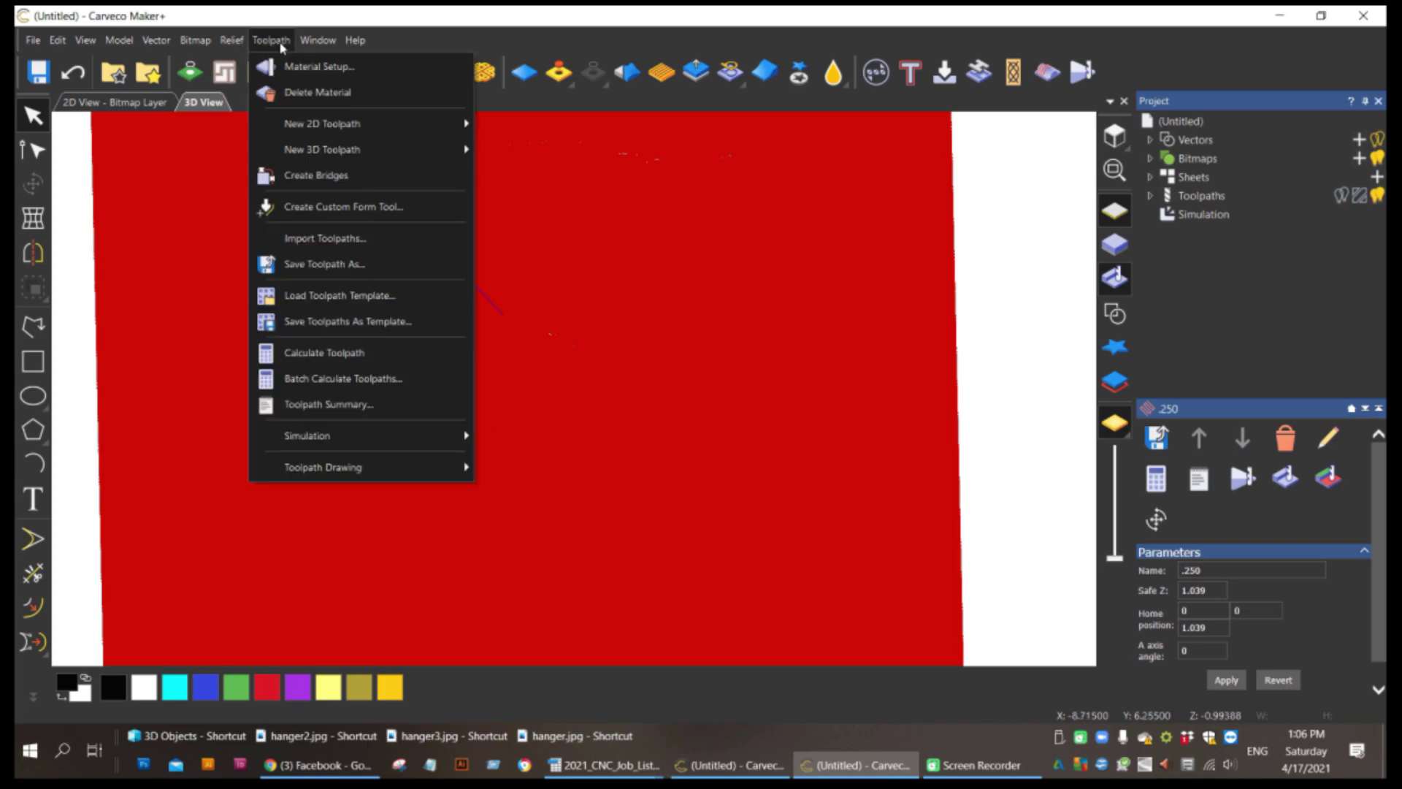
{"action": "mouse_move", "coordinate": [353, 445]}
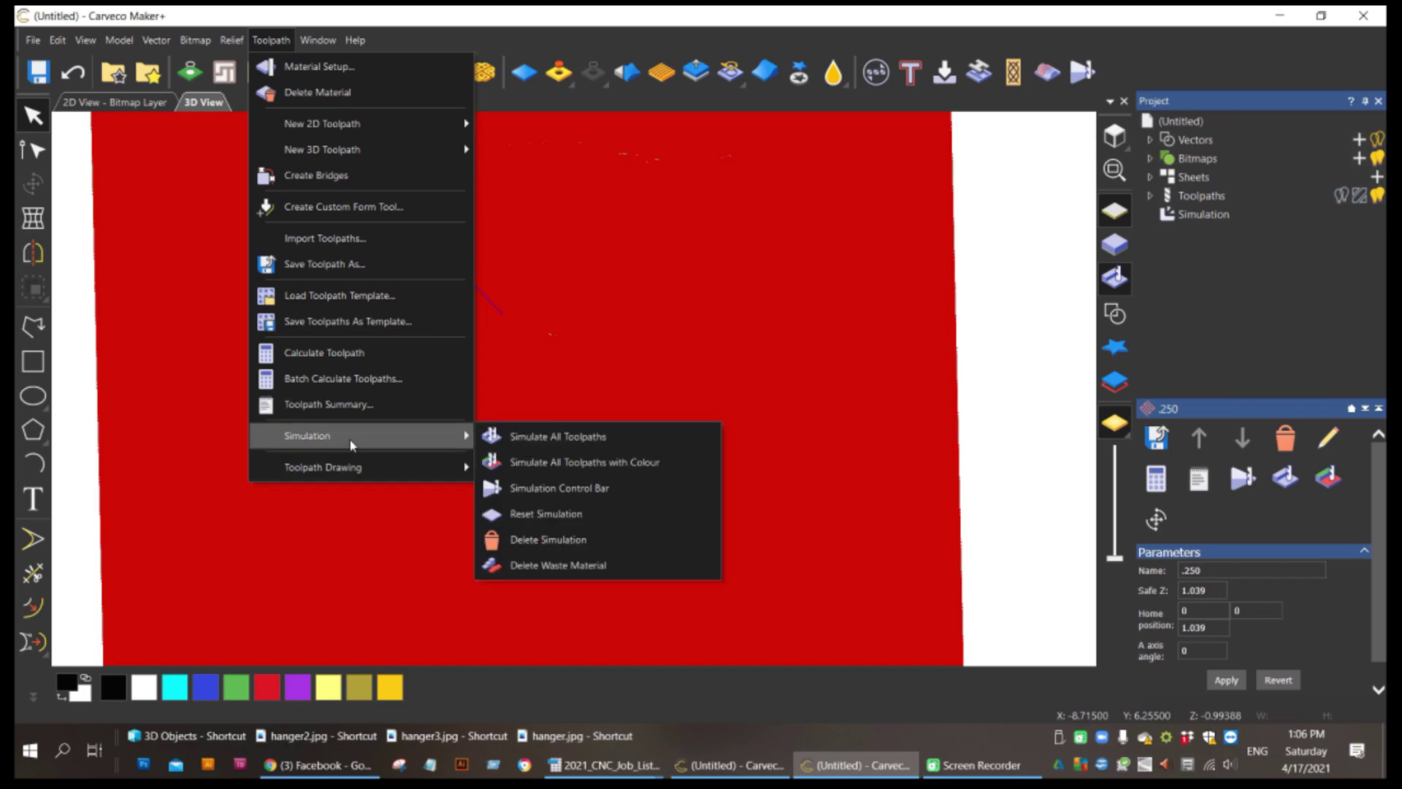
{"action": "left_click", "coordinate": [565, 441]}
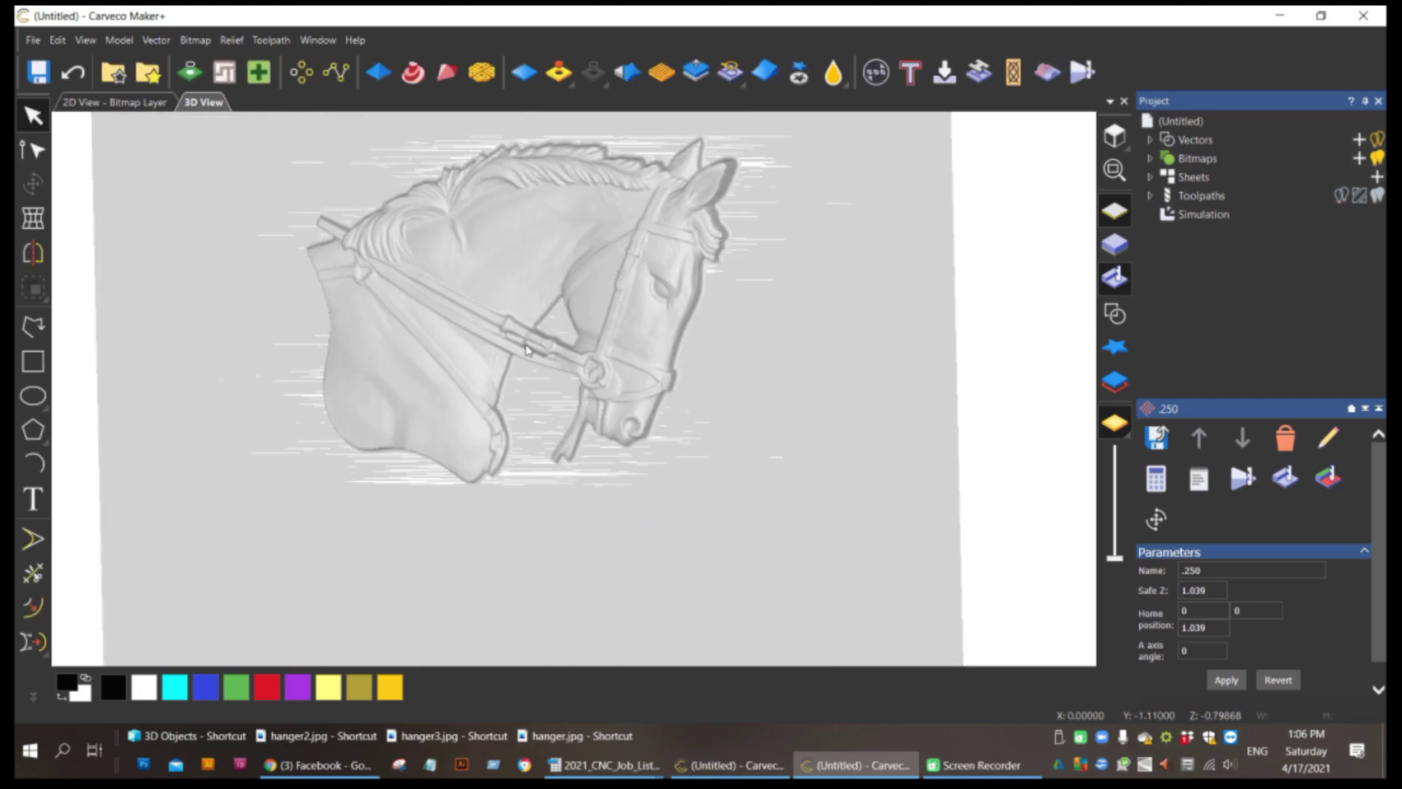
{"action": "scroll", "coordinate": [528, 349], "scroll_direction": "up", "scroll_amount": 3}
{"action": "scroll", "coordinate": [527, 349], "scroll_direction": "up", "scroll_amount": 2}
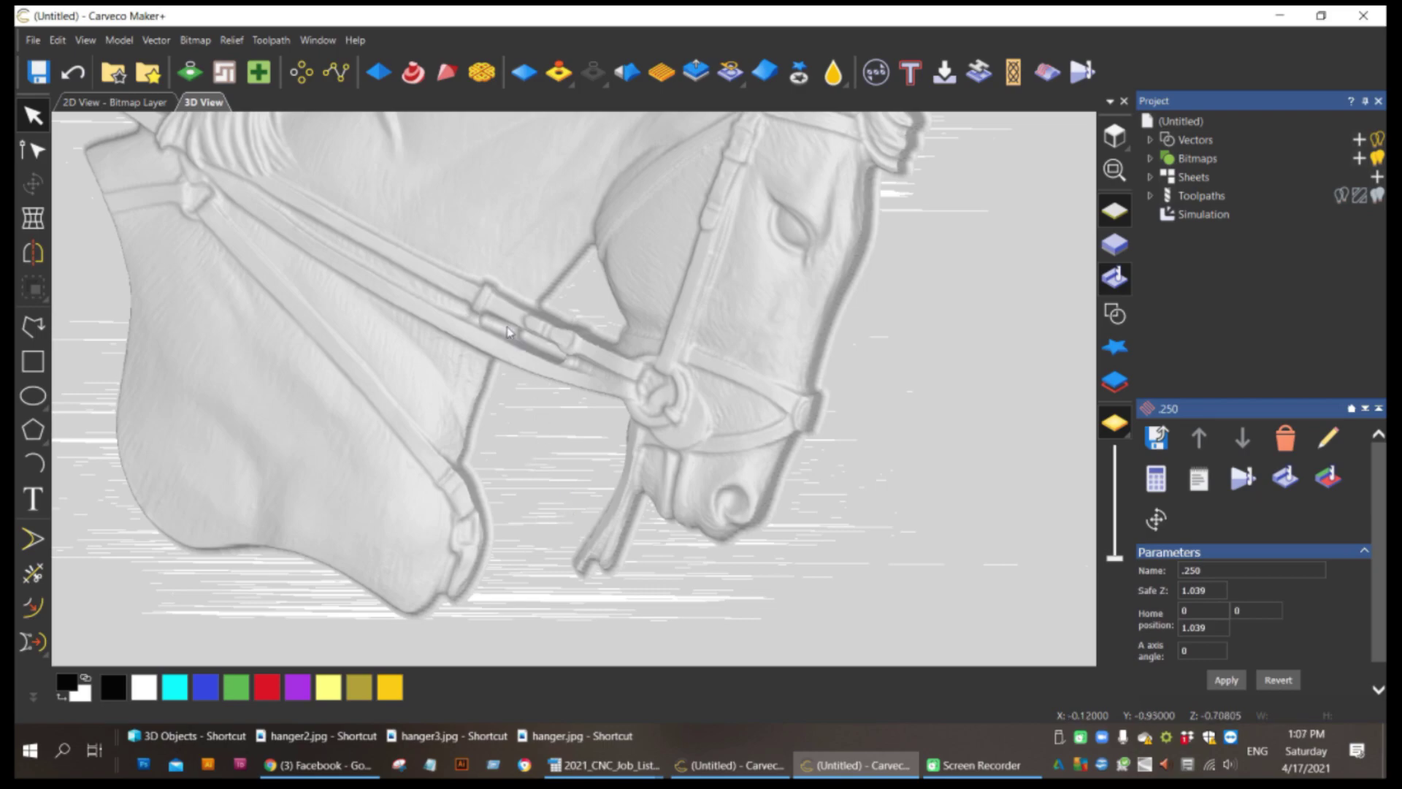
{"action": "scroll", "coordinate": [550, 421], "scroll_direction": "up", "scroll_amount": 1}
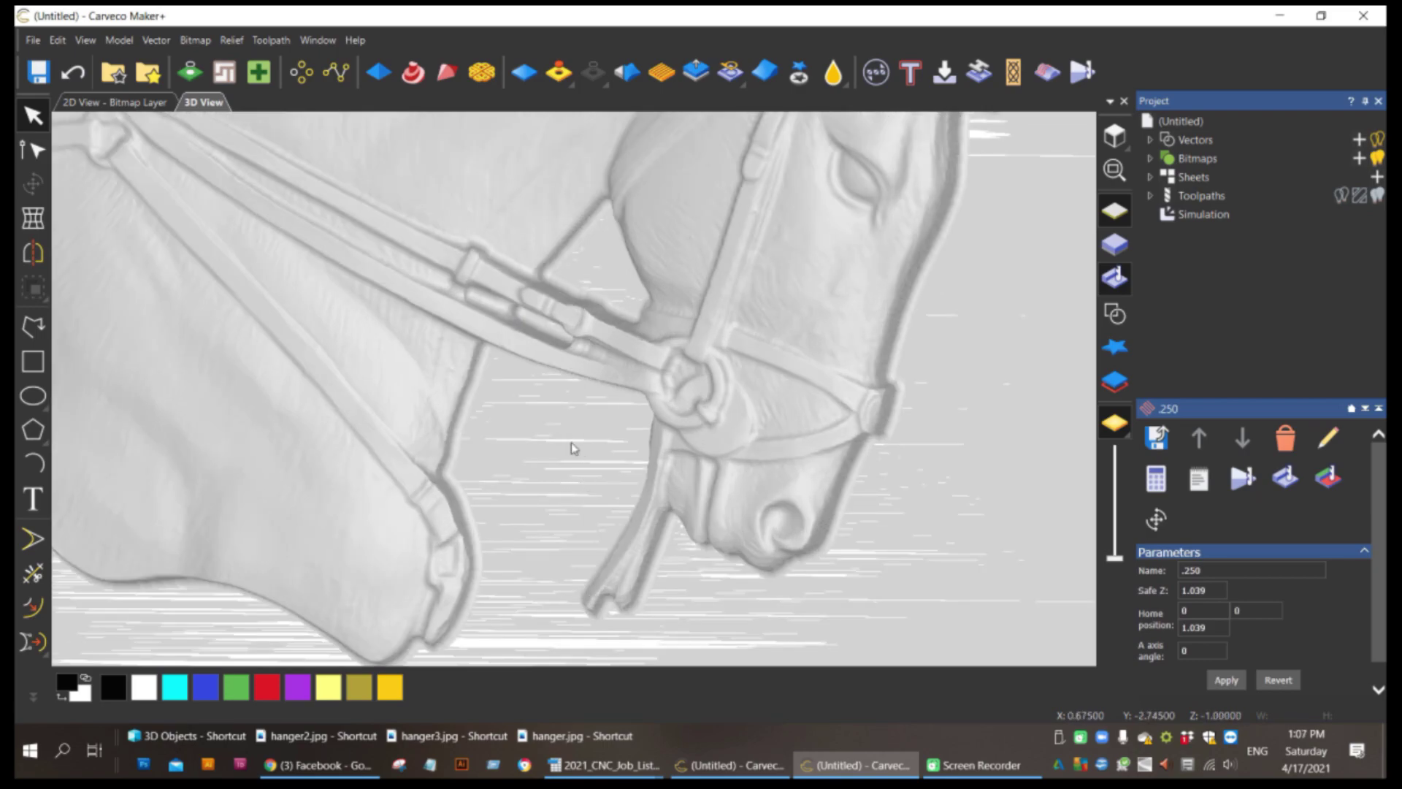
{"action": "left_click_drag", "start_coordinate": [570, 445], "coordinate": [633, 410]}
{"action": "scroll", "coordinate": [679, 406], "scroll_direction": "up", "scroll_amount": 2}
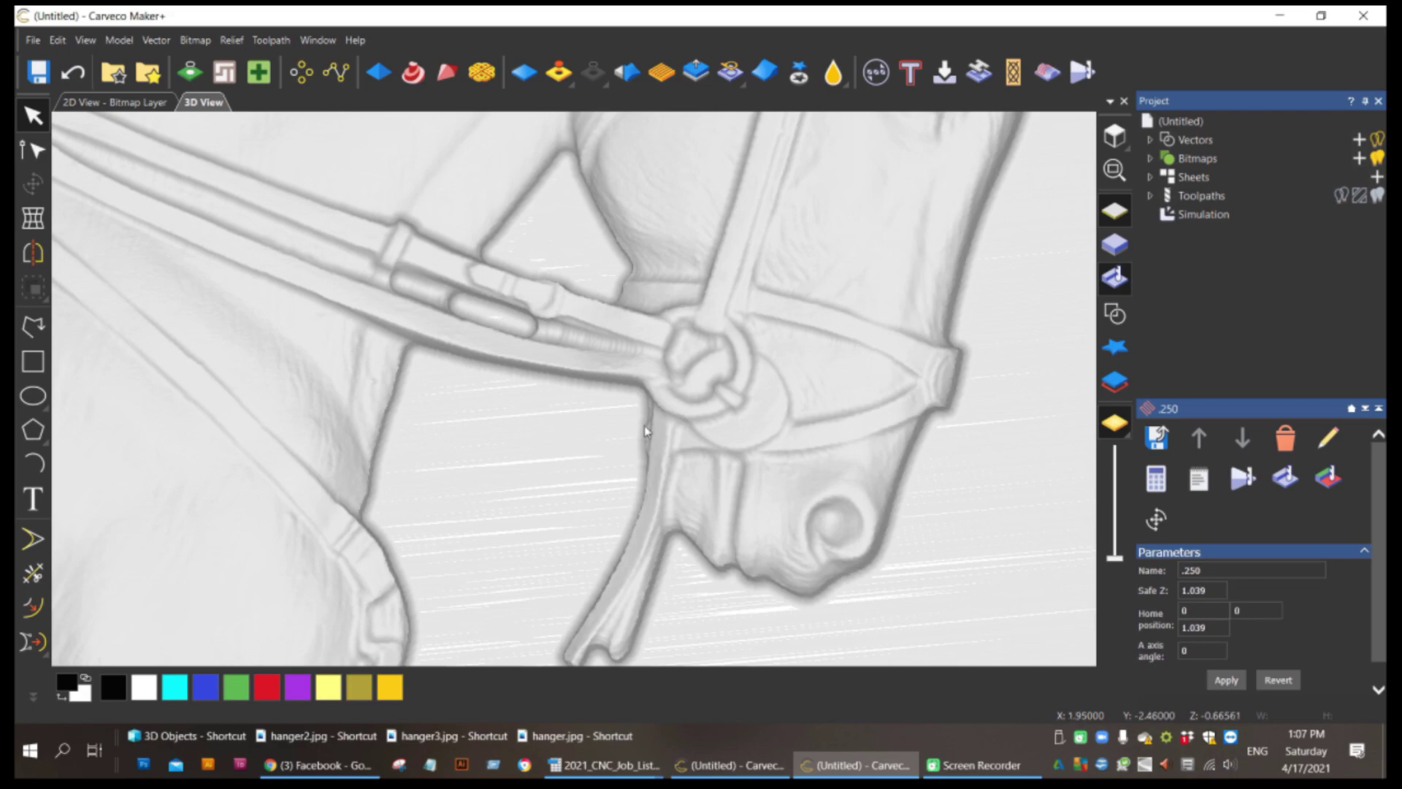
{"action": "scroll", "coordinate": [645, 431], "scroll_direction": "down", "scroll_amount": 1}
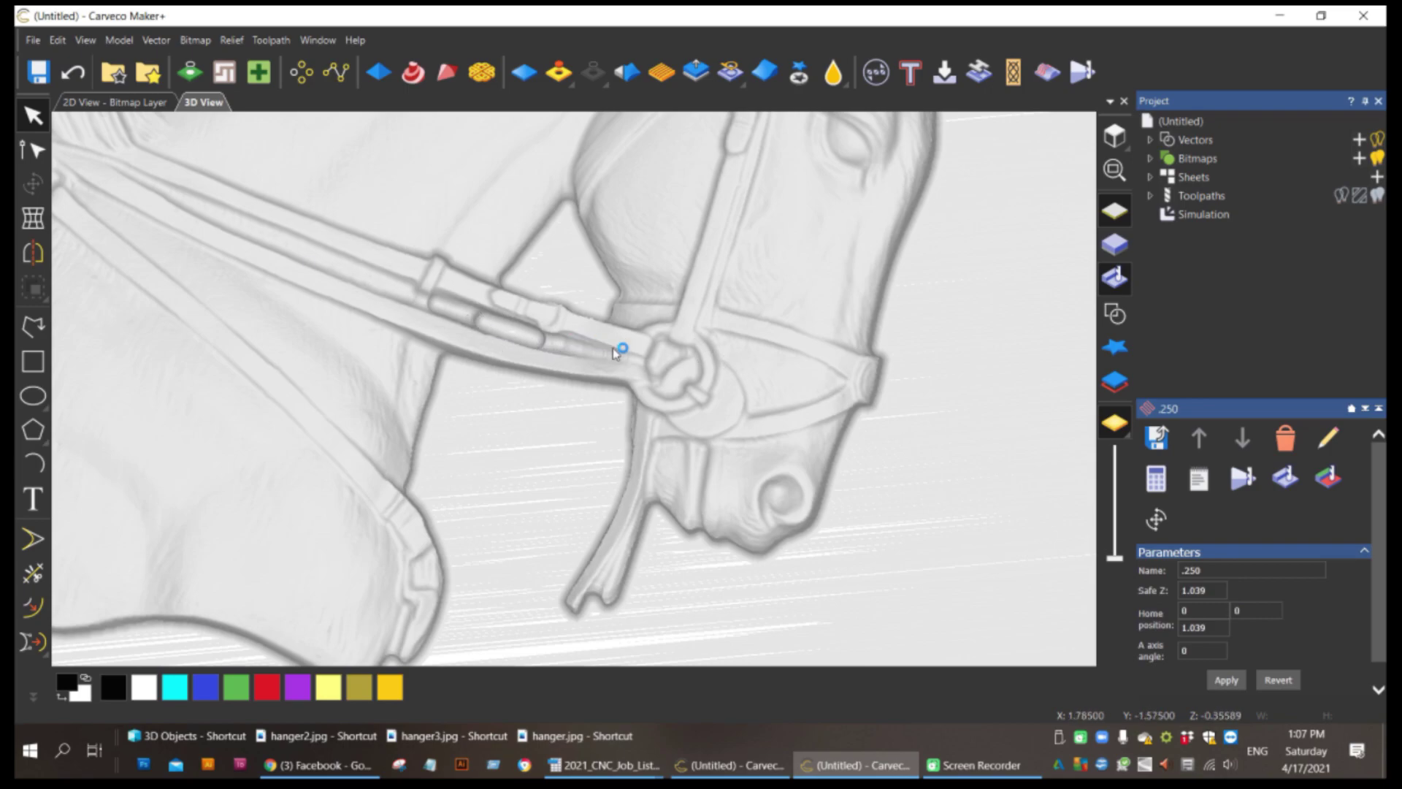
Rotate and zoom around the bridle ring and muzzle to inspect the 0.015 stepover finish.
{"action": "scroll", "coordinate": [643, 486], "scroll_direction": "up", "scroll_amount": 3}
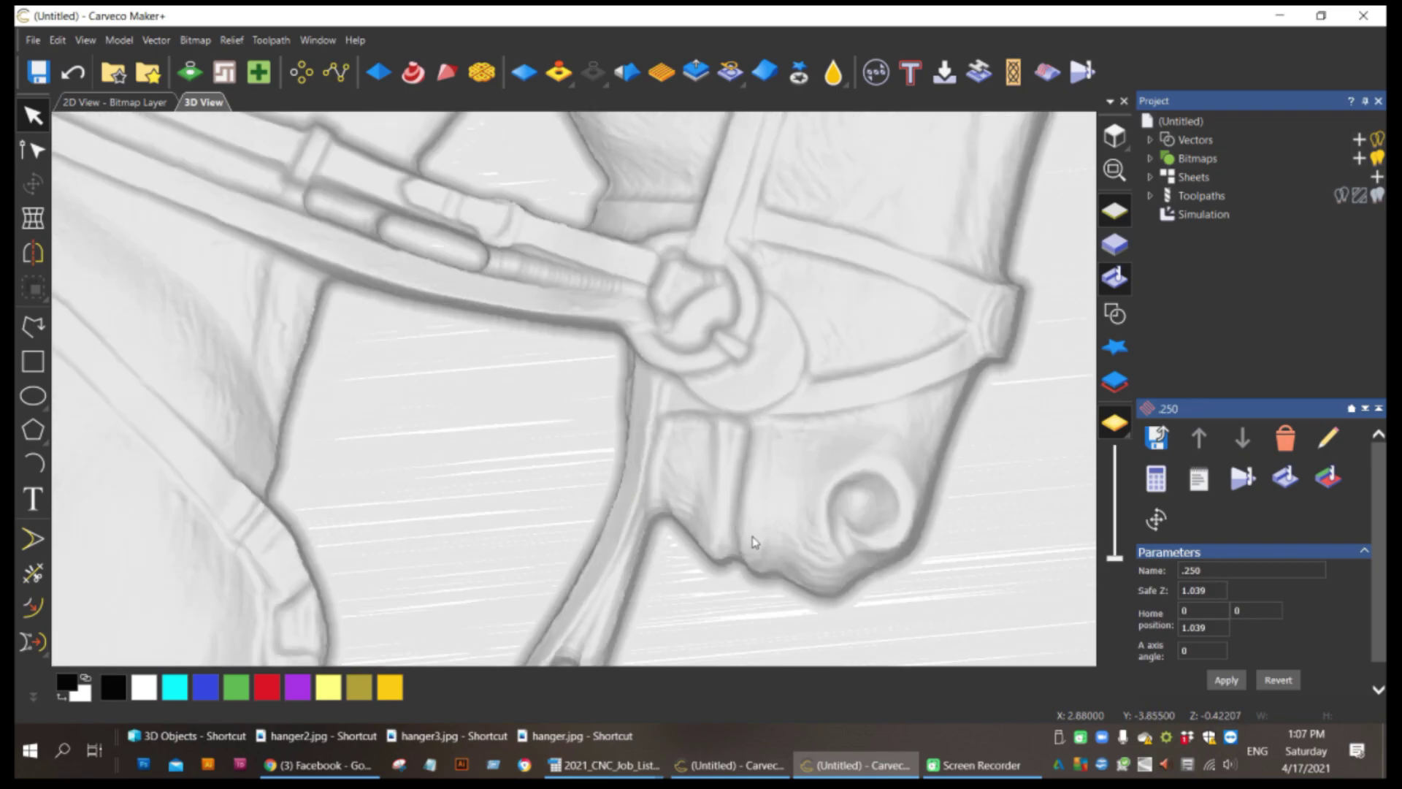
{"action": "mouse_move", "coordinate": [754, 542]}
{"action": "left_mouse_down"}
{"action": "mouse_move", "coordinate": [801, 485]}
{"action": "mouse_move", "coordinate": [772, 441]}
{"action": "mouse_move", "coordinate": [783, 485]}
{"action": "left_mouse_up"}
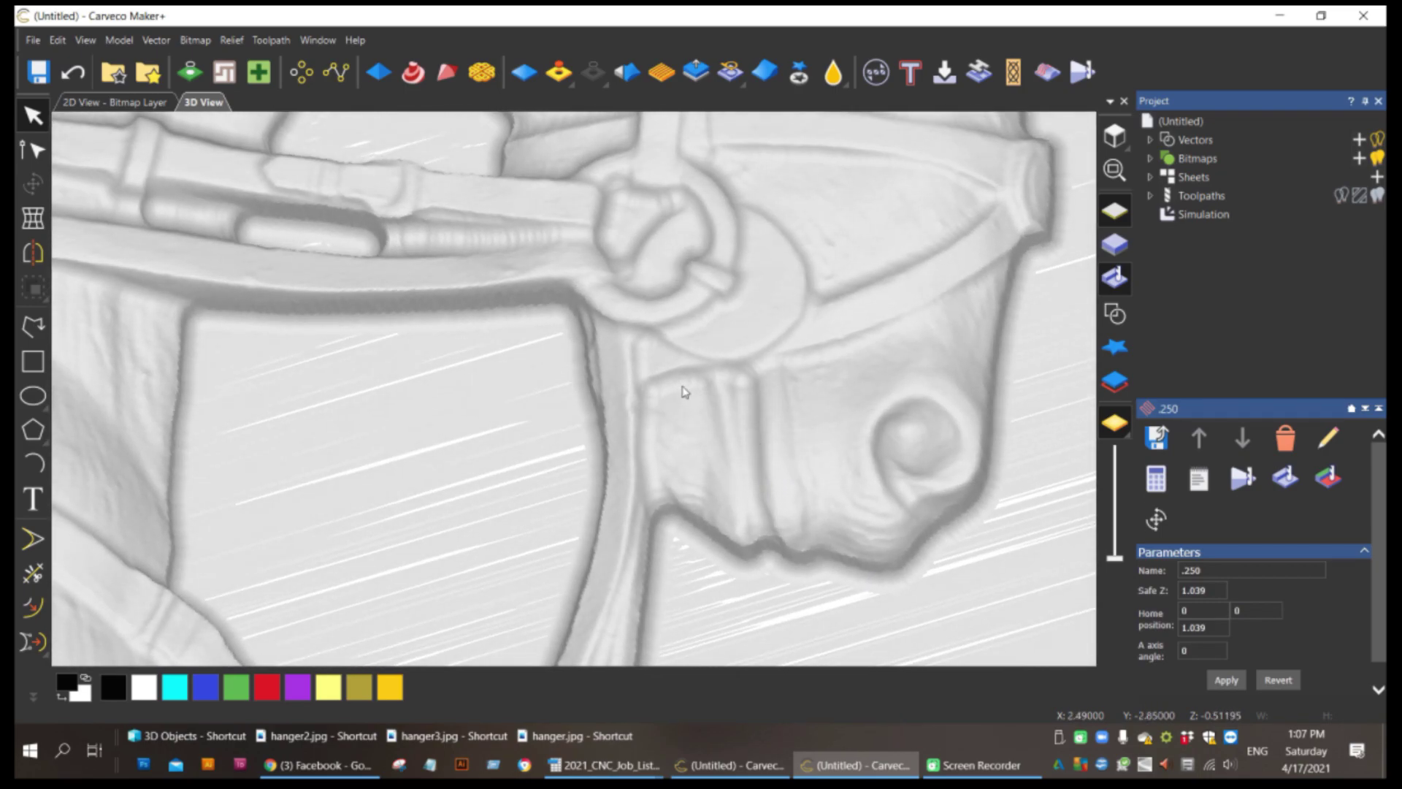
{"action": "left_click_drag", "start_coordinate": [685, 392], "coordinate": [695, 423]}
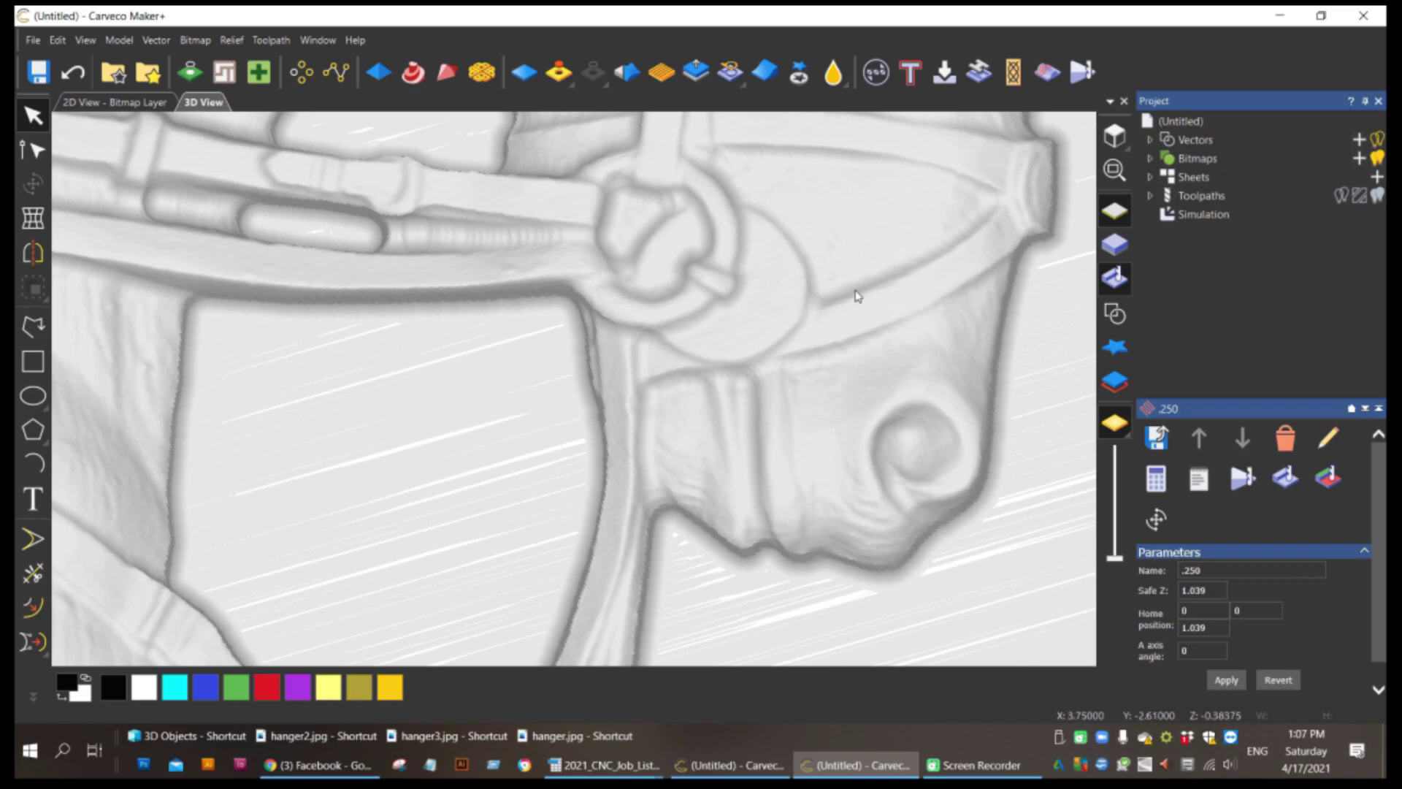
{"action": "left_click_drag", "start_coordinate": [810, 375], "coordinate": [806, 441]}
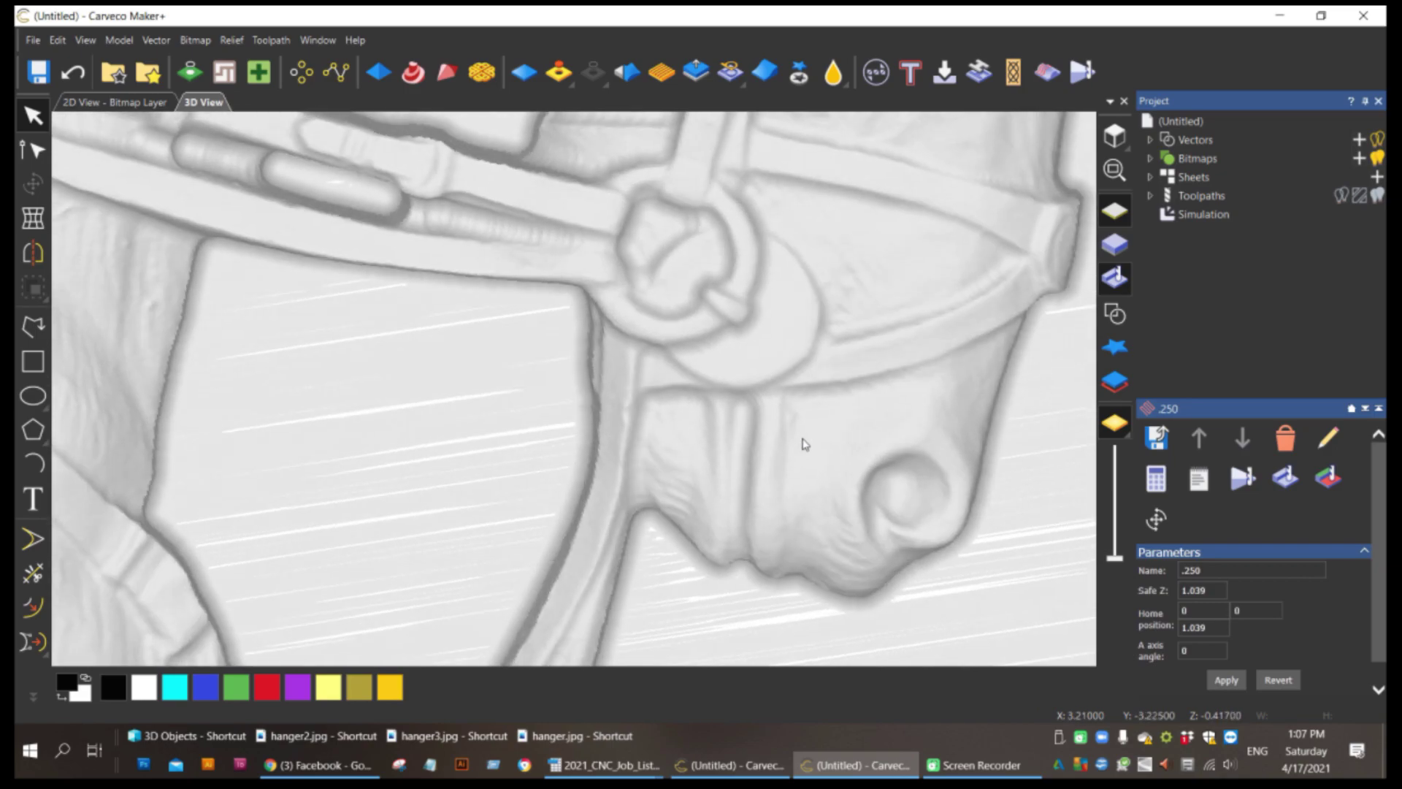
{"action": "left_click_drag", "start_coordinate": [516, 369], "coordinate": [538, 205]}
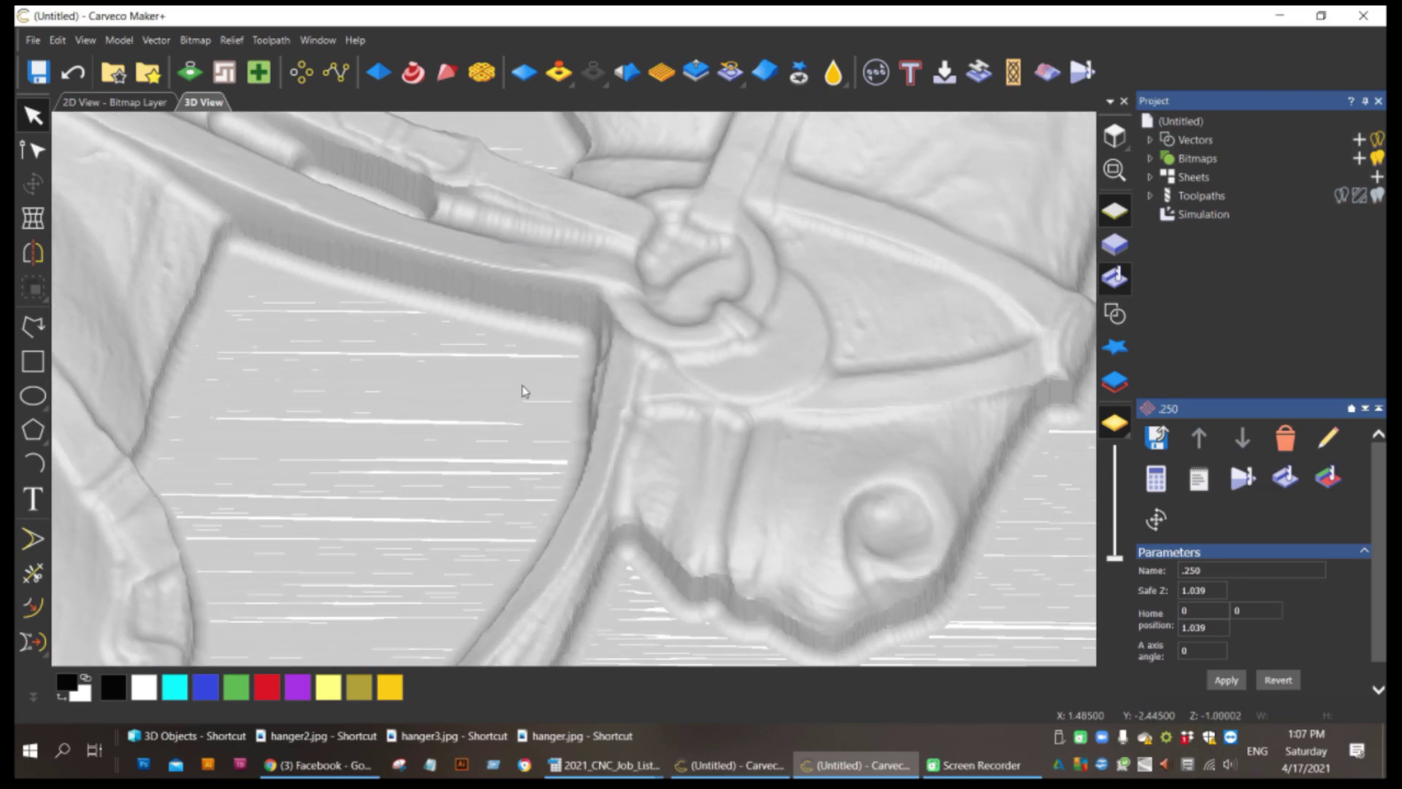
{"action": "scroll", "coordinate": [522, 392], "scroll_direction": "down", "scroll_amount": 5}
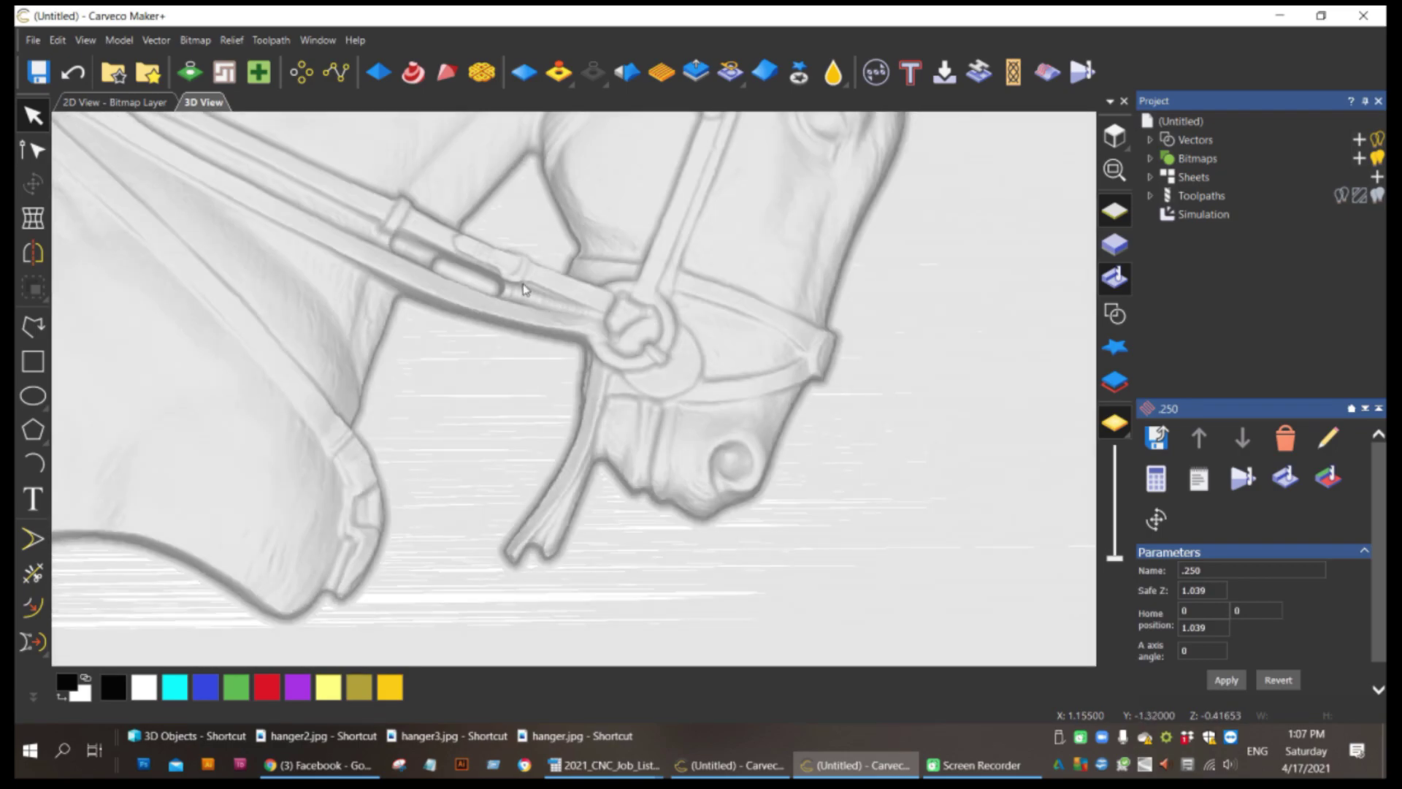
{"action": "scroll", "coordinate": [523, 288], "scroll_direction": "down", "scroll_amount": 3}
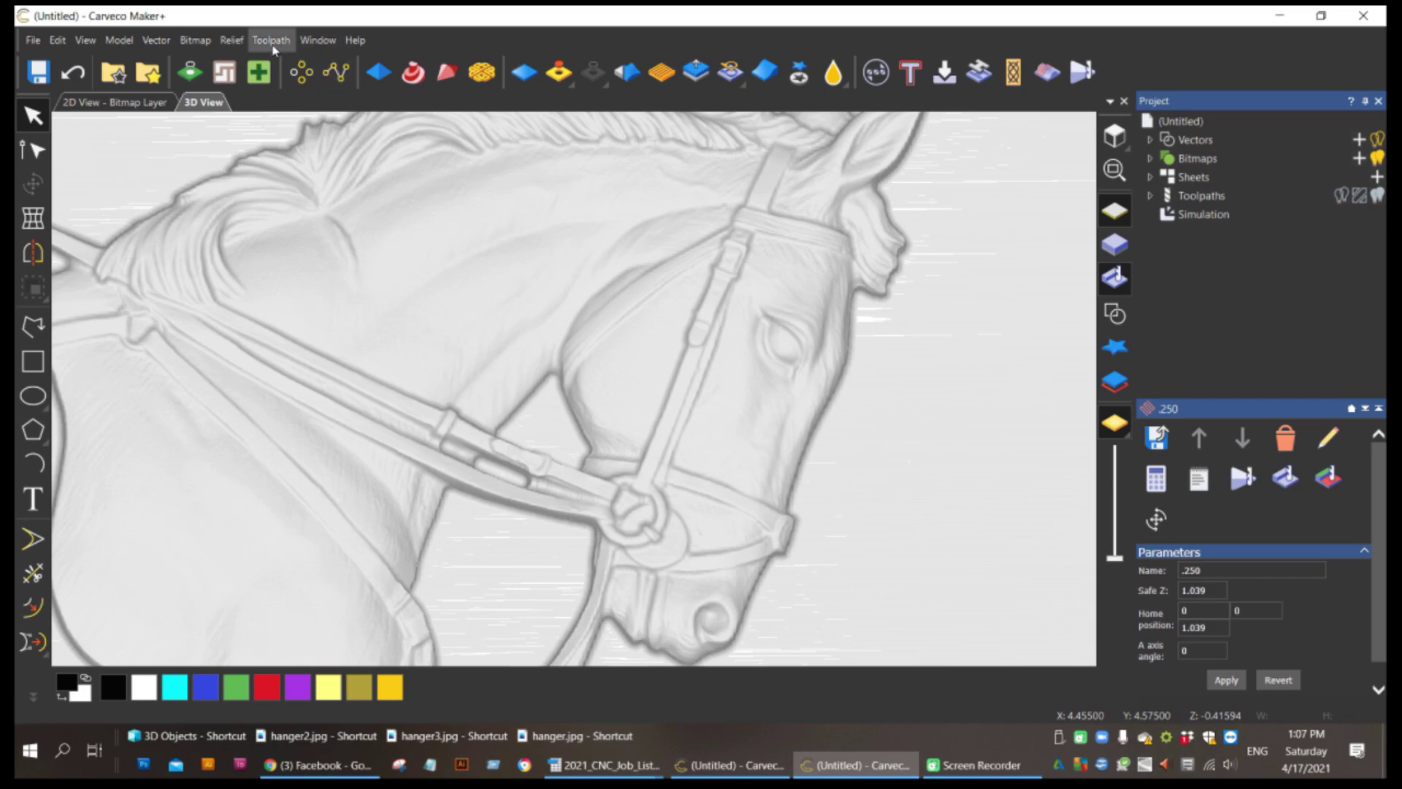
Create a Machine Relief toolpath named .125 with the 1/8" Ball nose finishing tool and calculate it.
{"action": "mouse_move", "coordinate": [409, 149]}
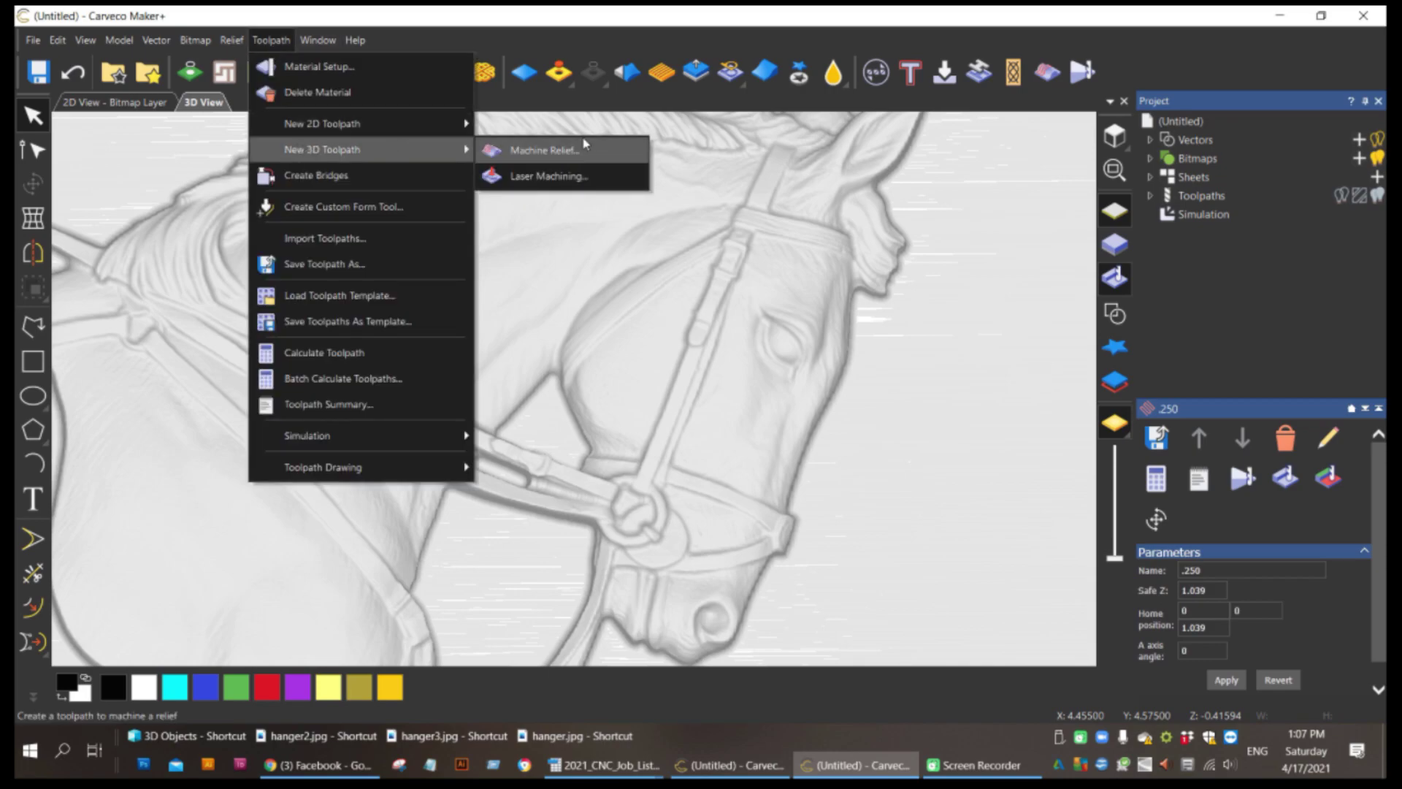
{"action": "left_click", "coordinate": [574, 152]}
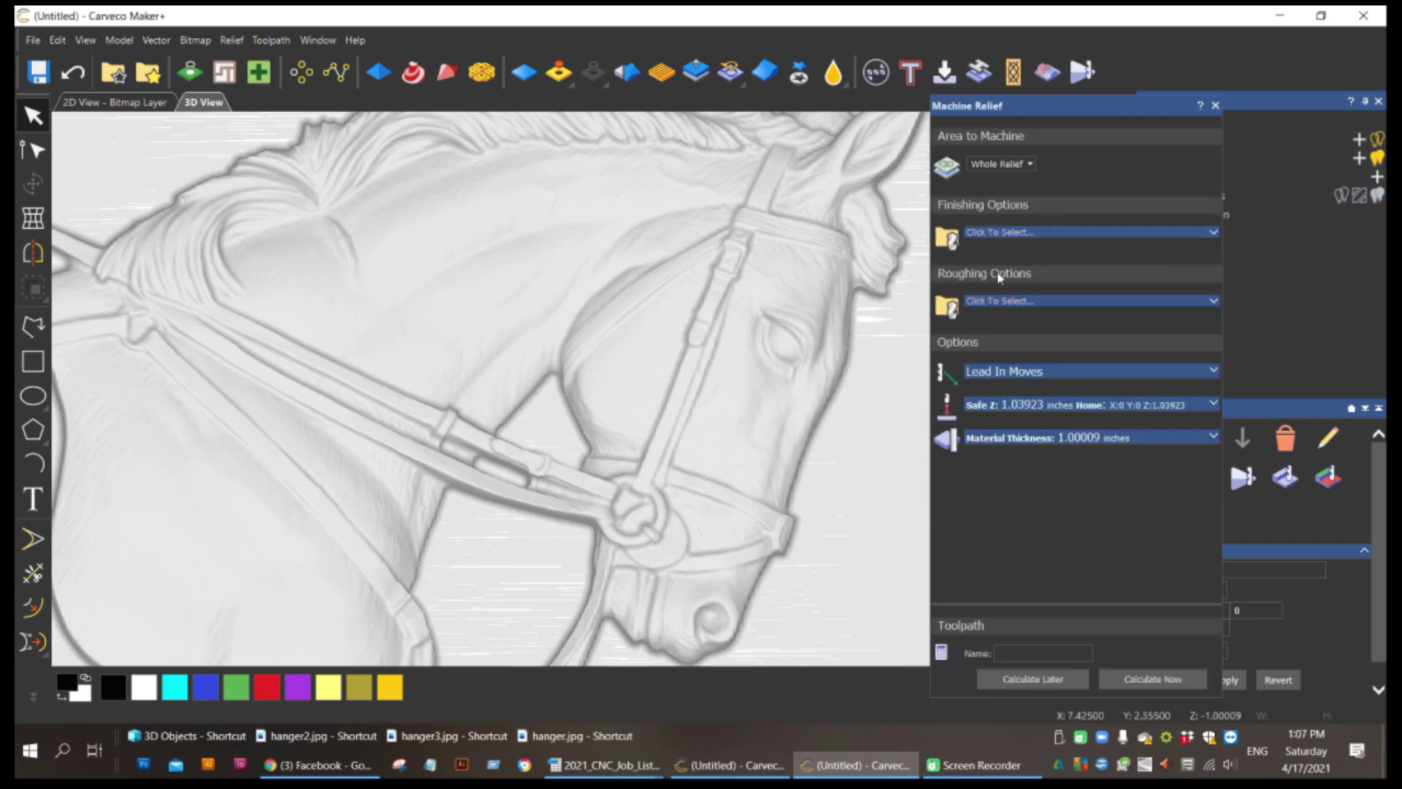
{"action": "left_click", "coordinate": [1019, 234]}
{"action": "double_click", "coordinate": [467, 262]}
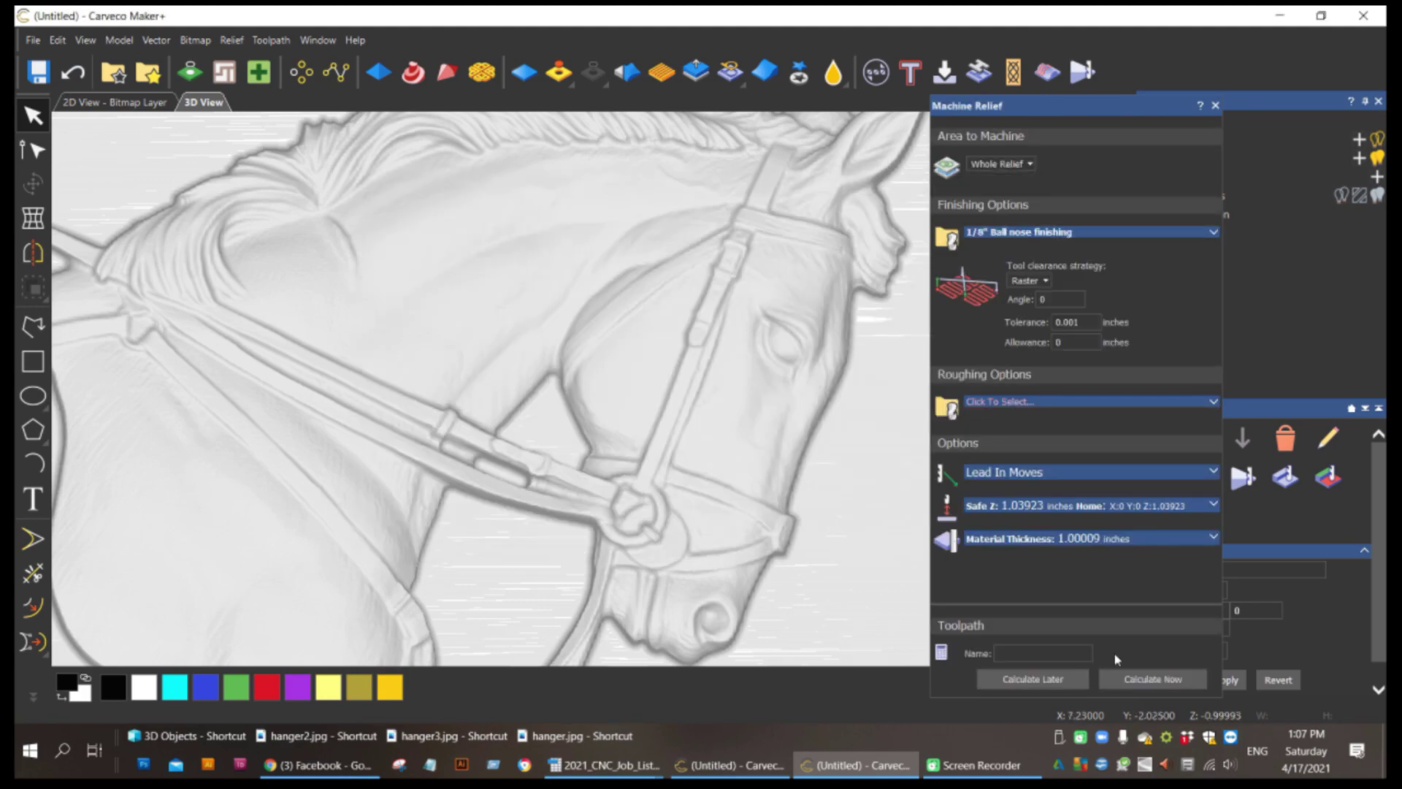
{"action": "left_click", "coordinate": [1043, 652]}
{"action": "type", "text": ".125"}
{"action": "left_click", "coordinate": [1153, 679]}
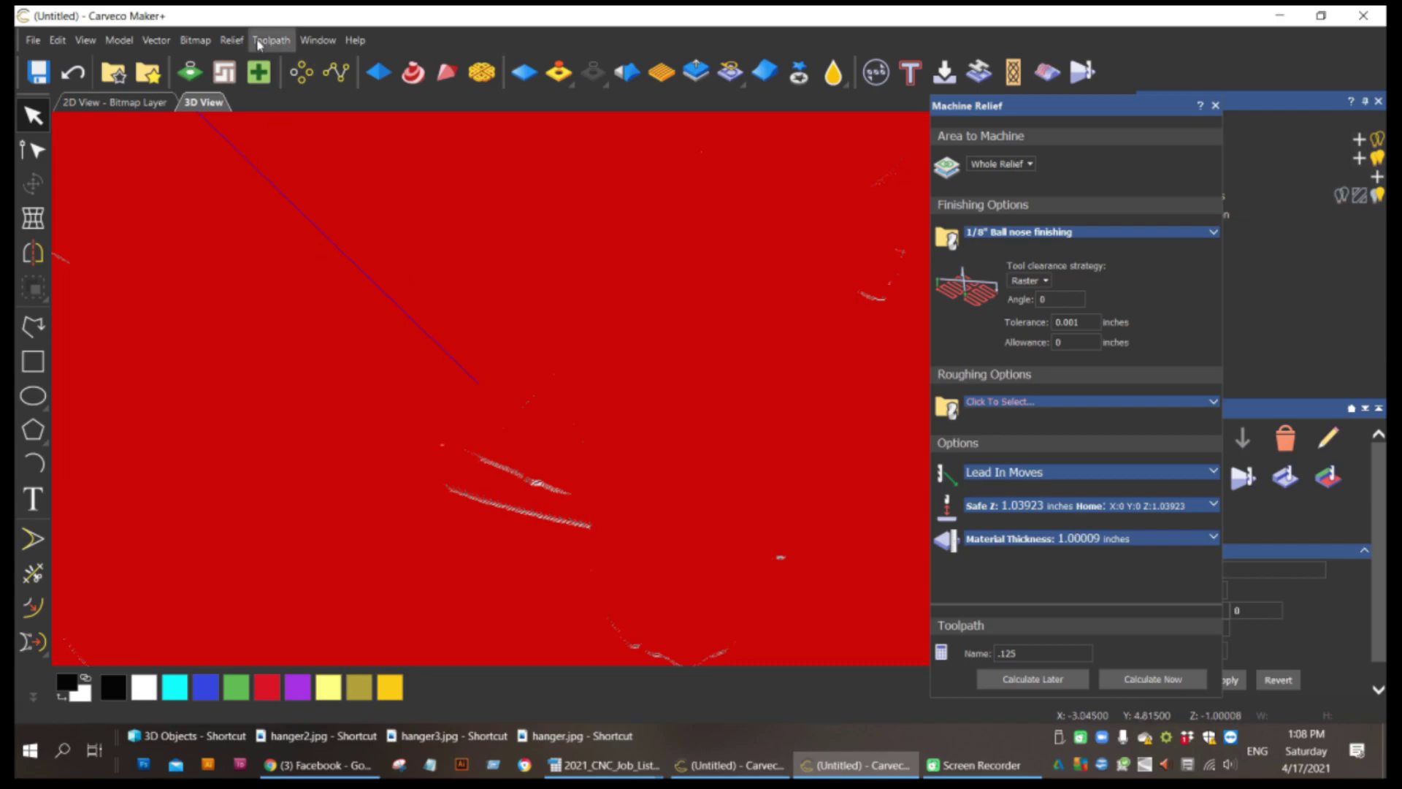
Simulate all toolpaths and close the Machine Relief settings panel.
{"action": "left_click", "coordinate": [267, 41]}
{"action": "mouse_move", "coordinate": [353, 435]}
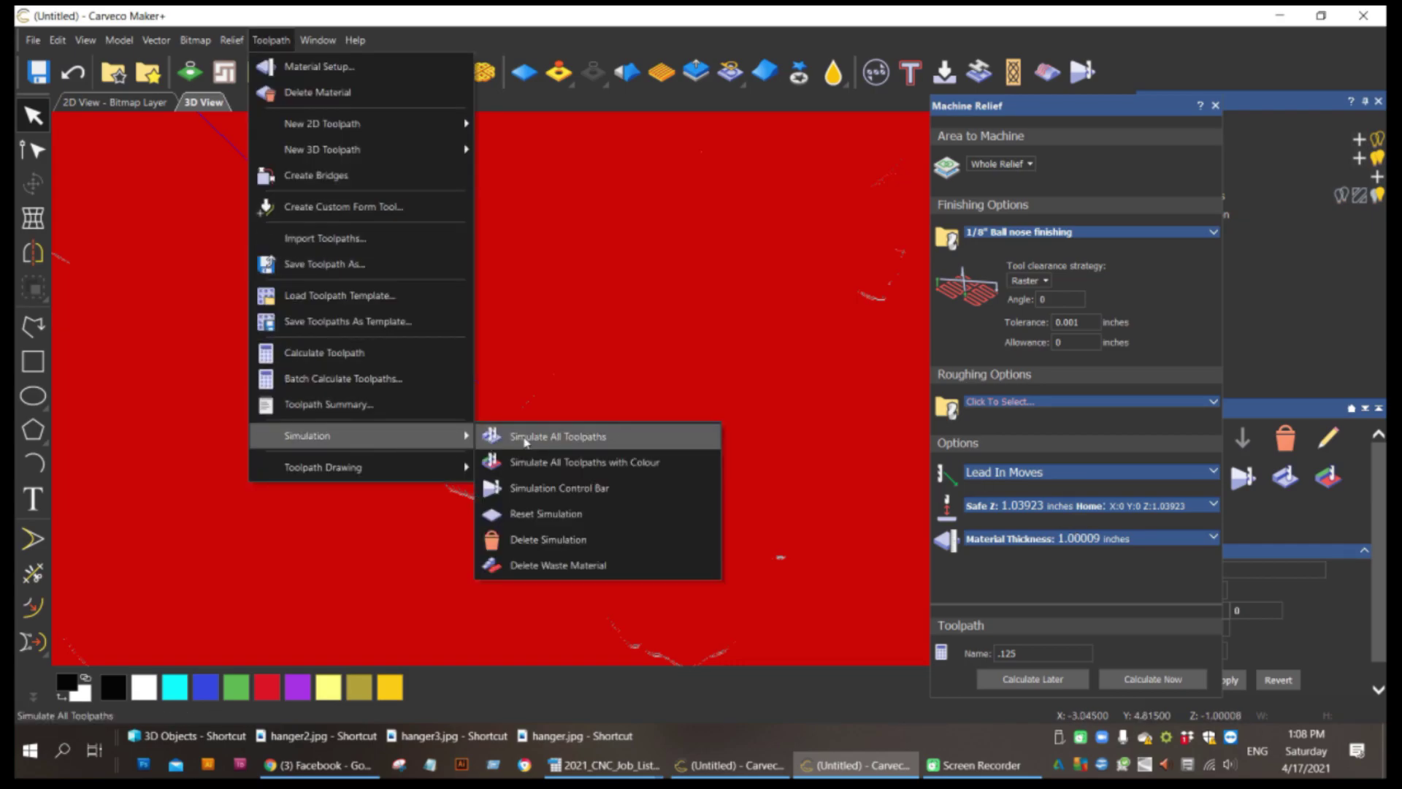
{"action": "left_click", "coordinate": [552, 436]}
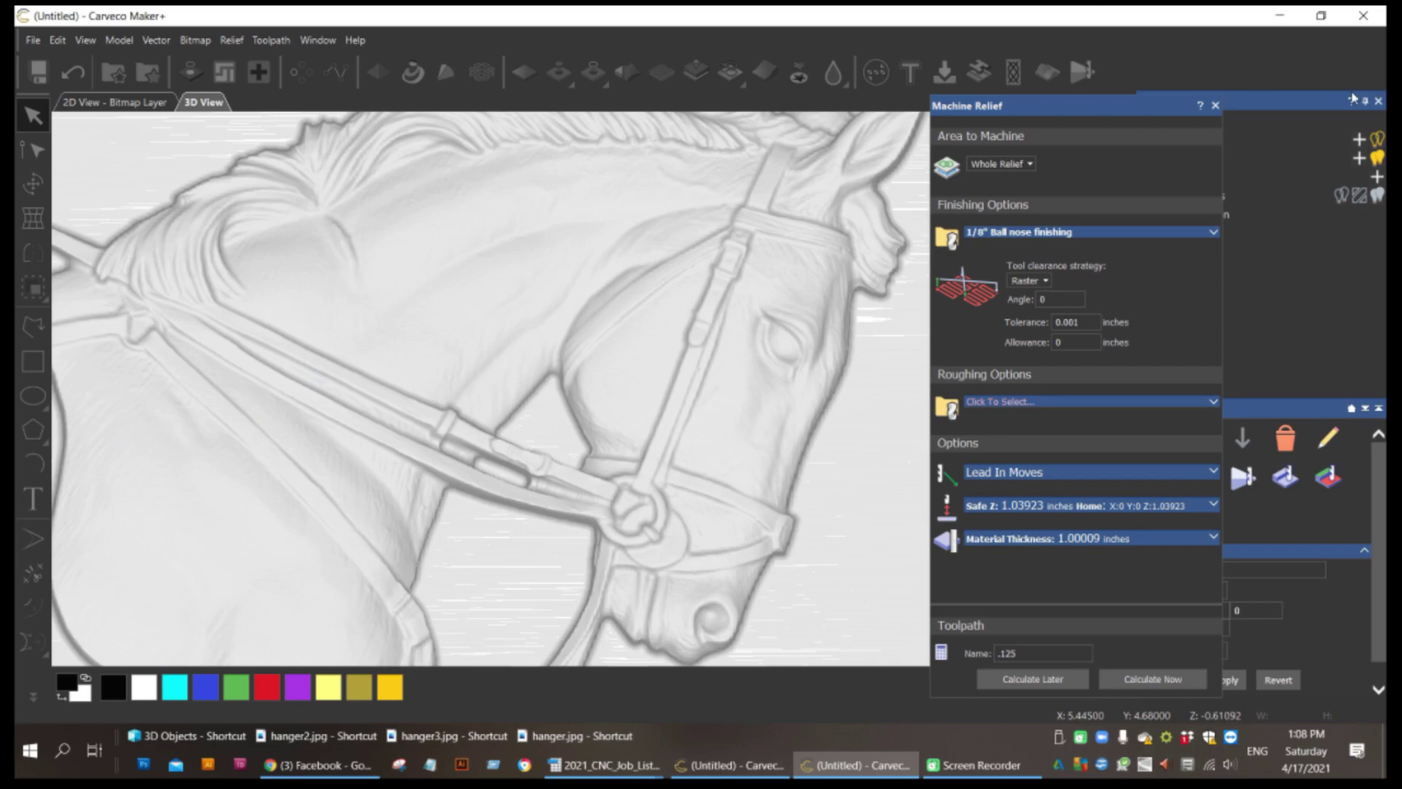
{"action": "left_click", "coordinate": [1215, 106]}
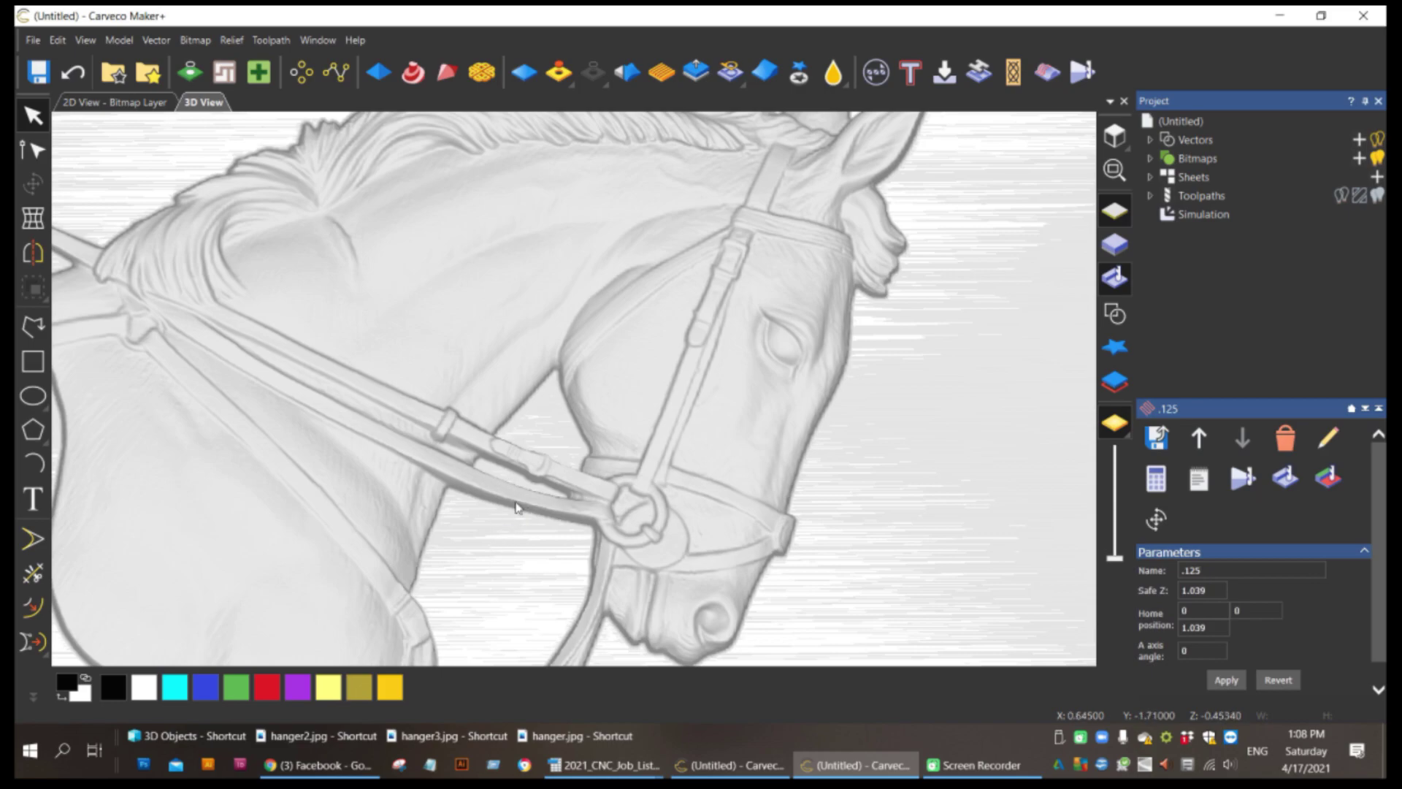
Zoom, pan and rotate over the forelock, mane and muzzle, ending in a straight-on top view.
{"action": "scroll", "coordinate": [527, 511], "scroll_direction": "up", "scroll_amount": 1}
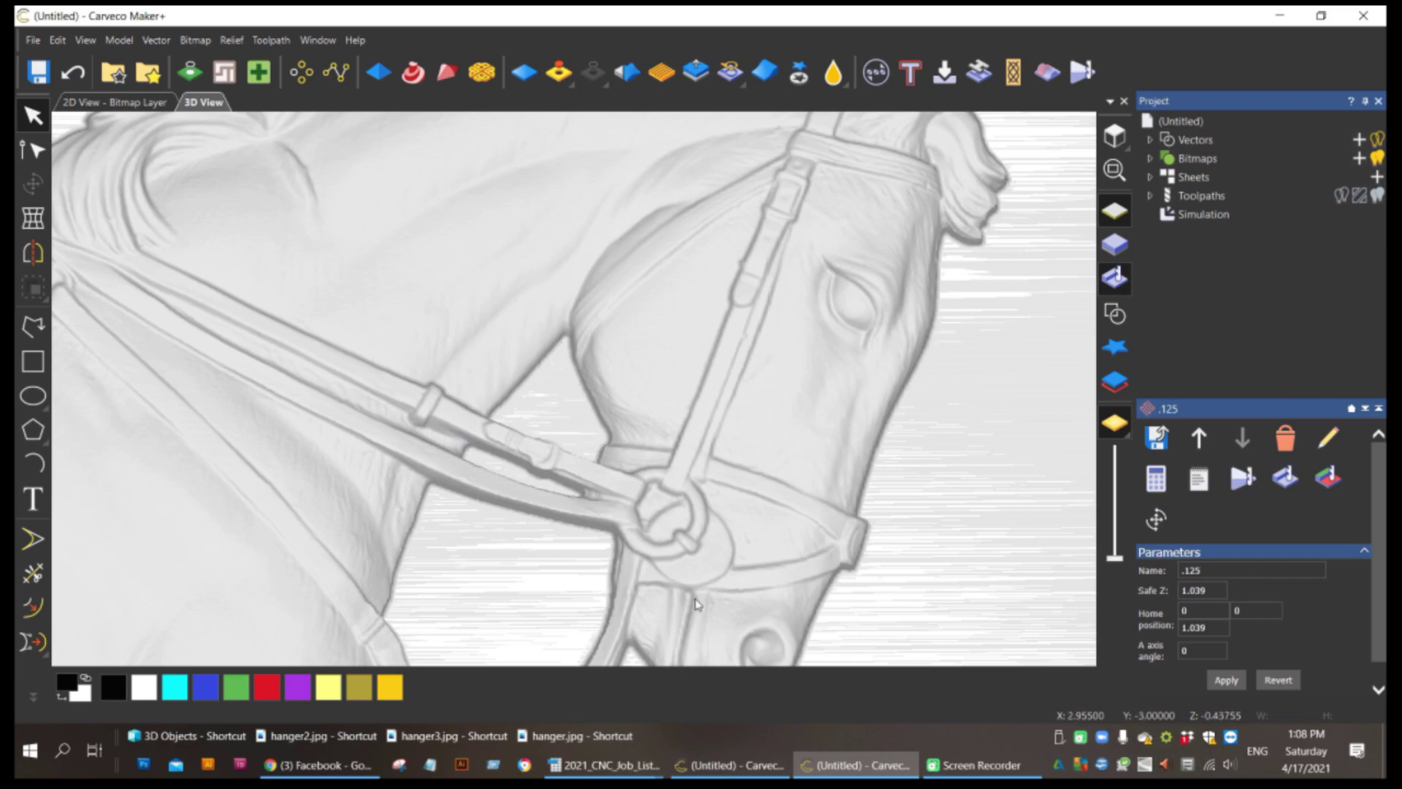
{"action": "scroll", "coordinate": [695, 603], "scroll_direction": "up", "scroll_amount": 2}
{"action": "scroll", "coordinate": [670, 413], "scroll_direction": "up", "scroll_amount": 2}
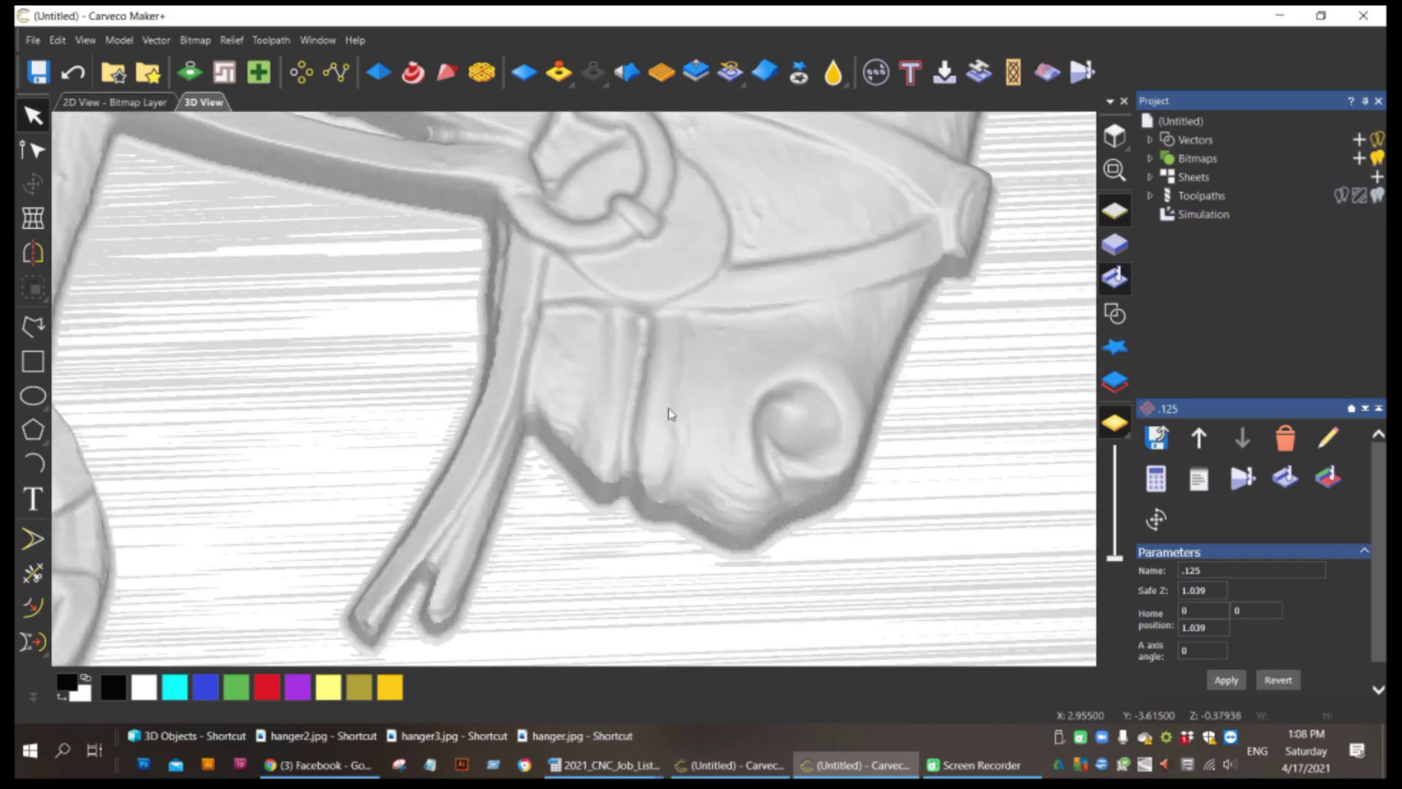
{"action": "scroll", "coordinate": [671, 413], "scroll_direction": "up", "scroll_amount": 2}
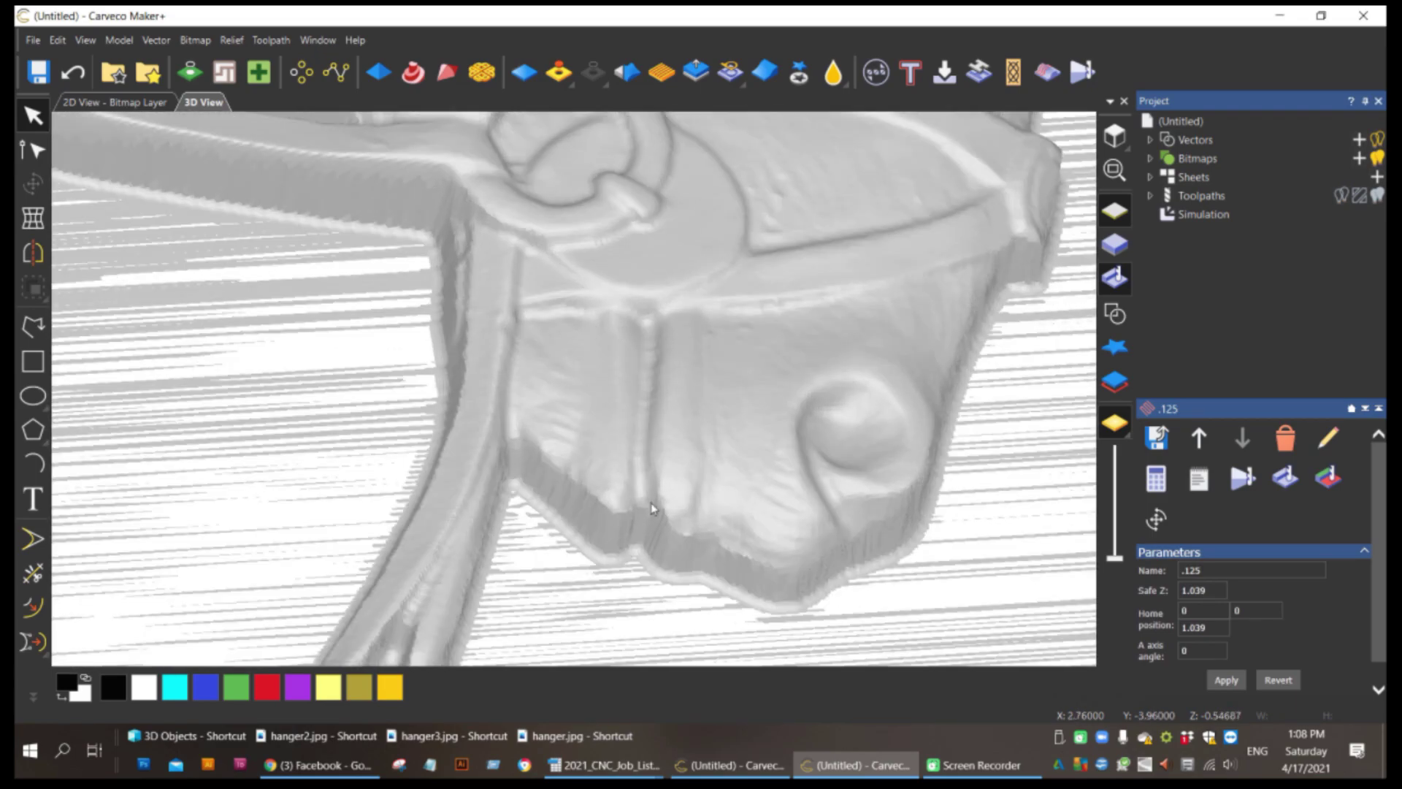
{"action": "scroll", "coordinate": [651, 502], "scroll_direction": "down", "scroll_amount": 4}
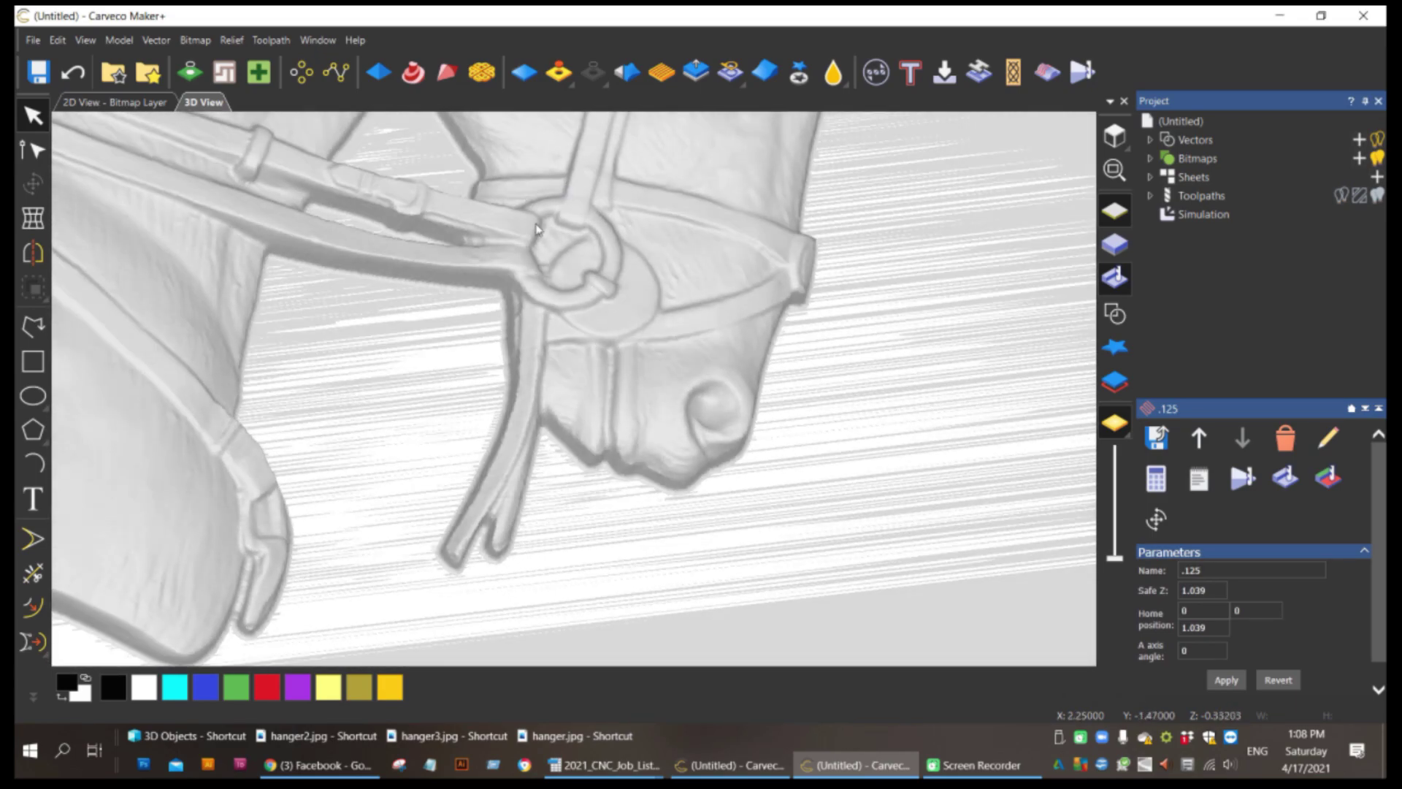
{"action": "scroll", "coordinate": [467, 270], "scroll_direction": "down", "scroll_amount": 5}
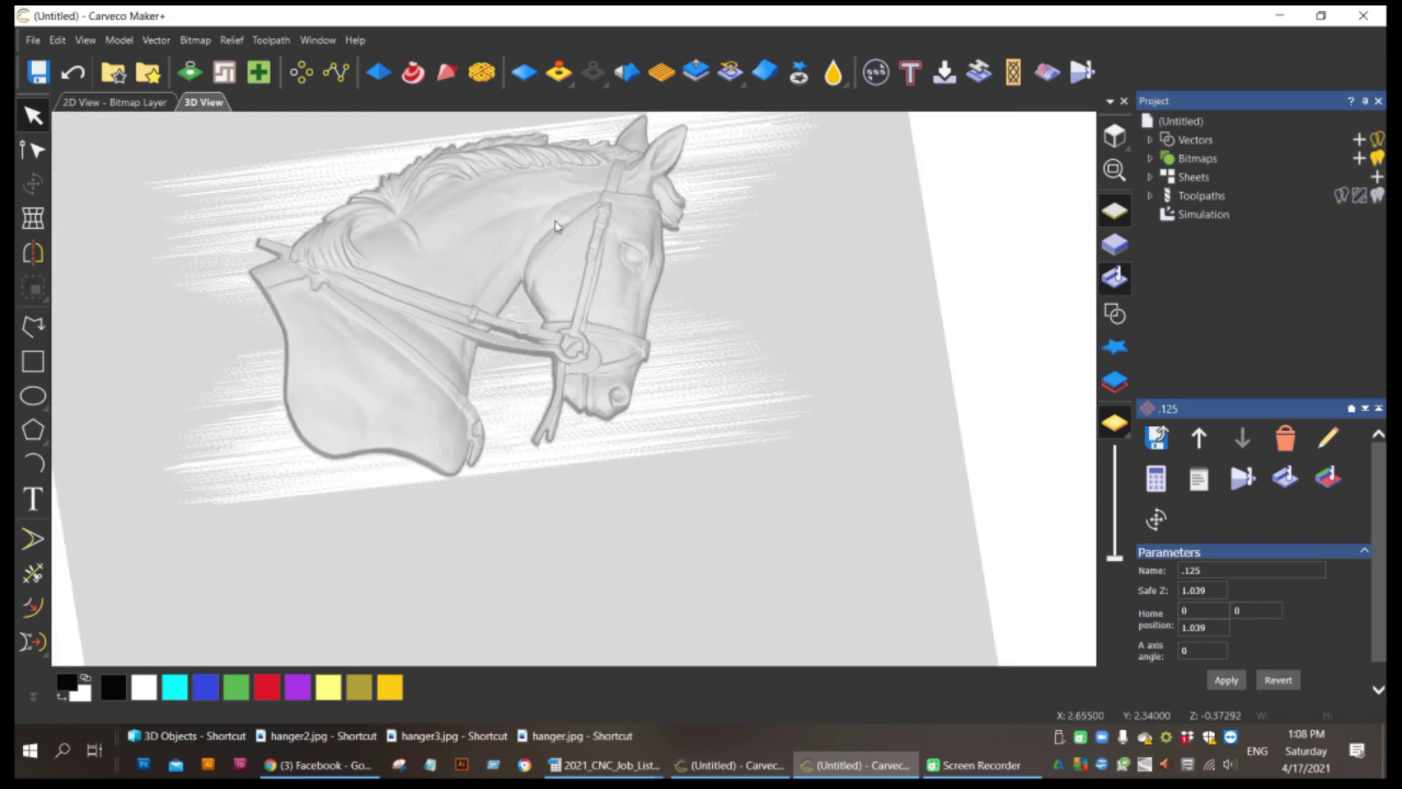
{"action": "scroll", "coordinate": [501, 375], "scroll_direction": "up", "scroll_amount": 5}
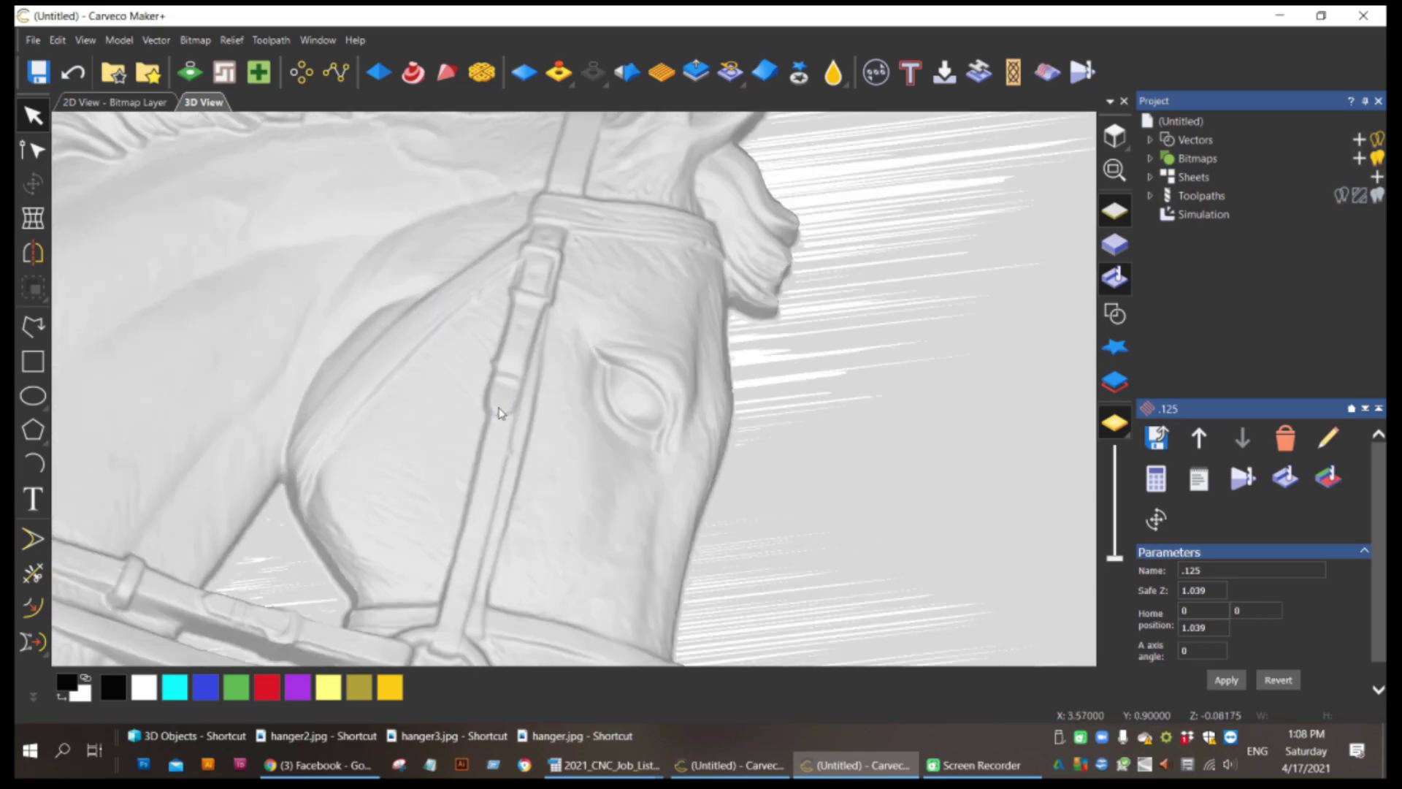
{"action": "scroll", "coordinate": [448, 507], "scroll_direction": "up", "scroll_amount": 1}
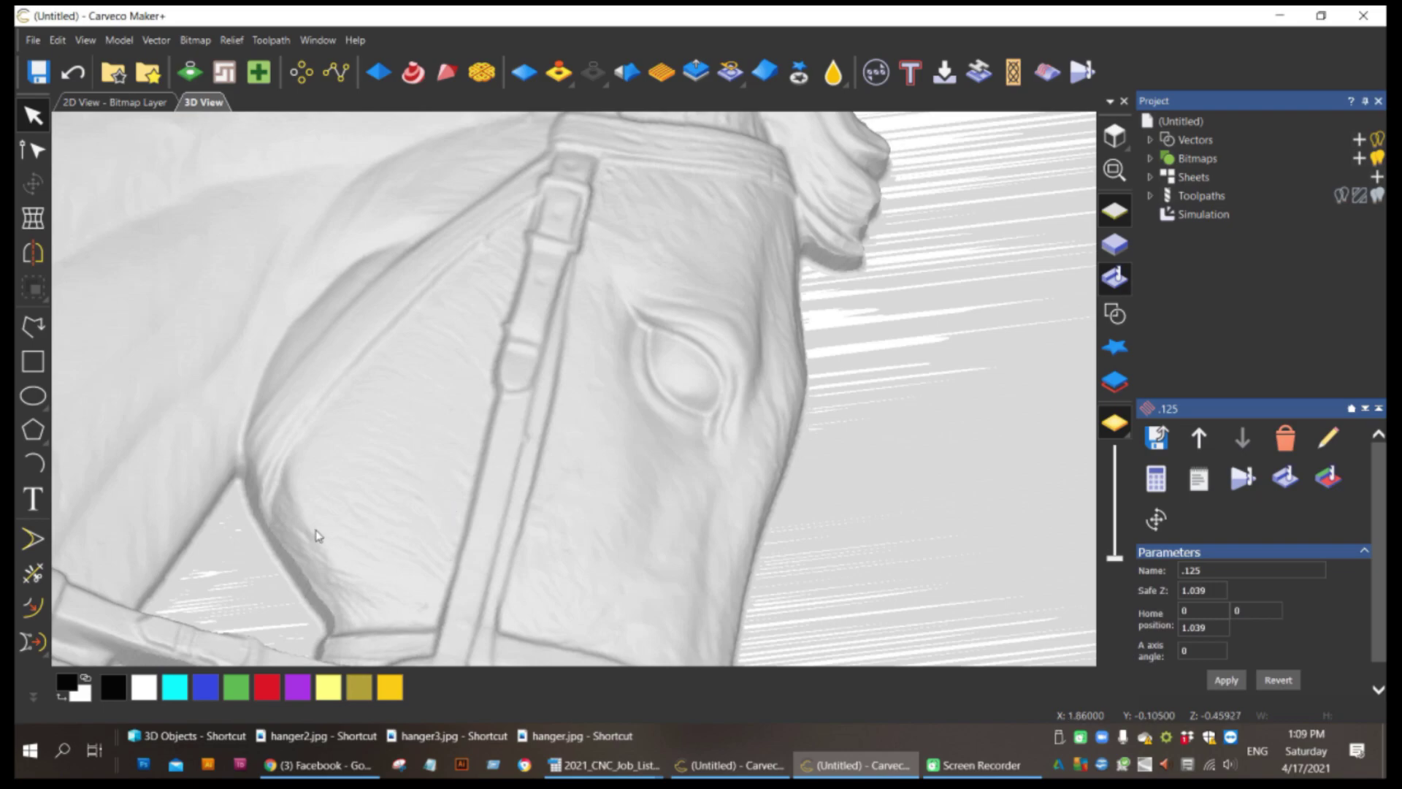
{"action": "scroll", "coordinate": [321, 536], "scroll_direction": "down", "scroll_amount": 3}
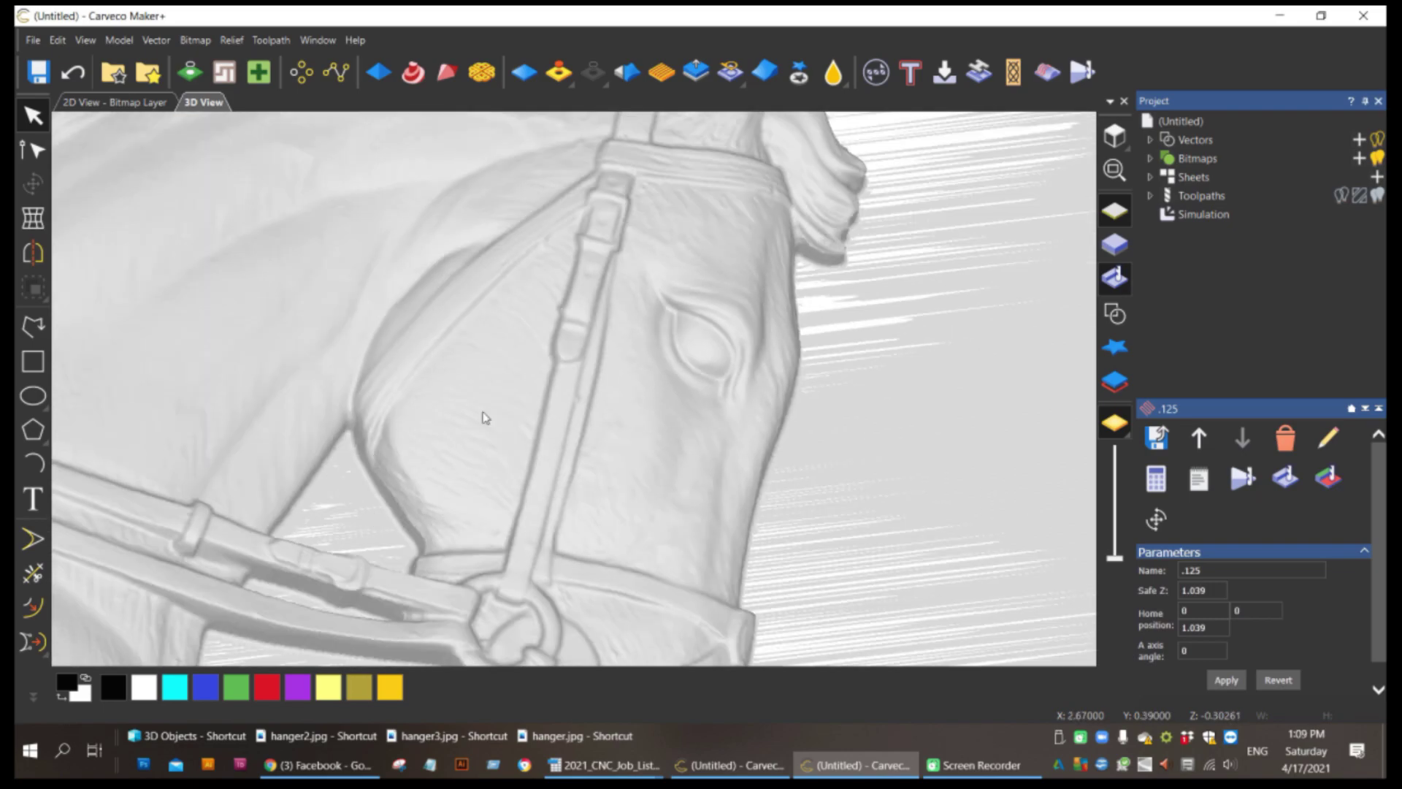
{"action": "scroll", "coordinate": [485, 417], "scroll_direction": "up", "scroll_amount": 1}
{"action": "left_click_drag", "start_coordinate": [622, 352], "coordinate": [622, 403]}
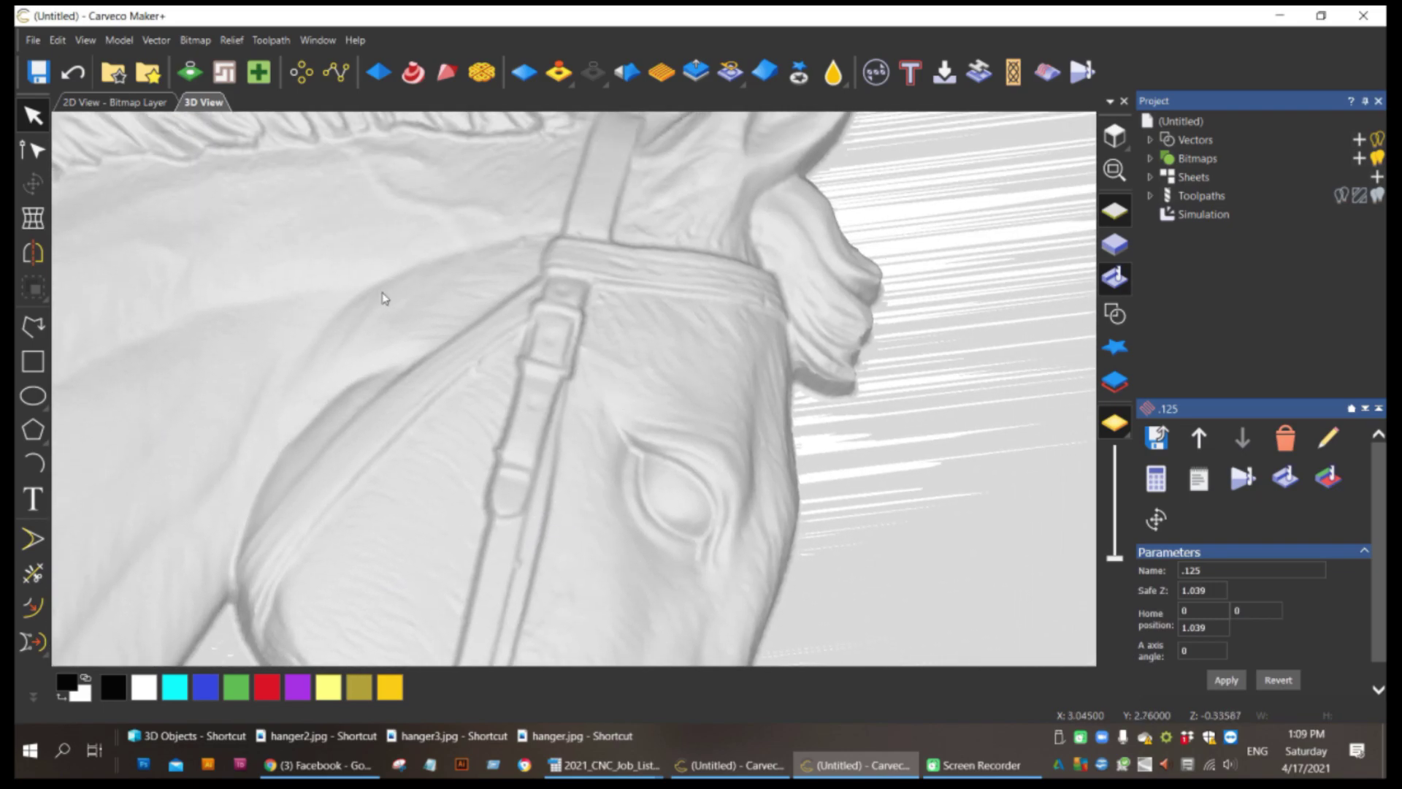
{"action": "left_click_drag", "start_coordinate": [385, 298], "coordinate": [745, 392]}
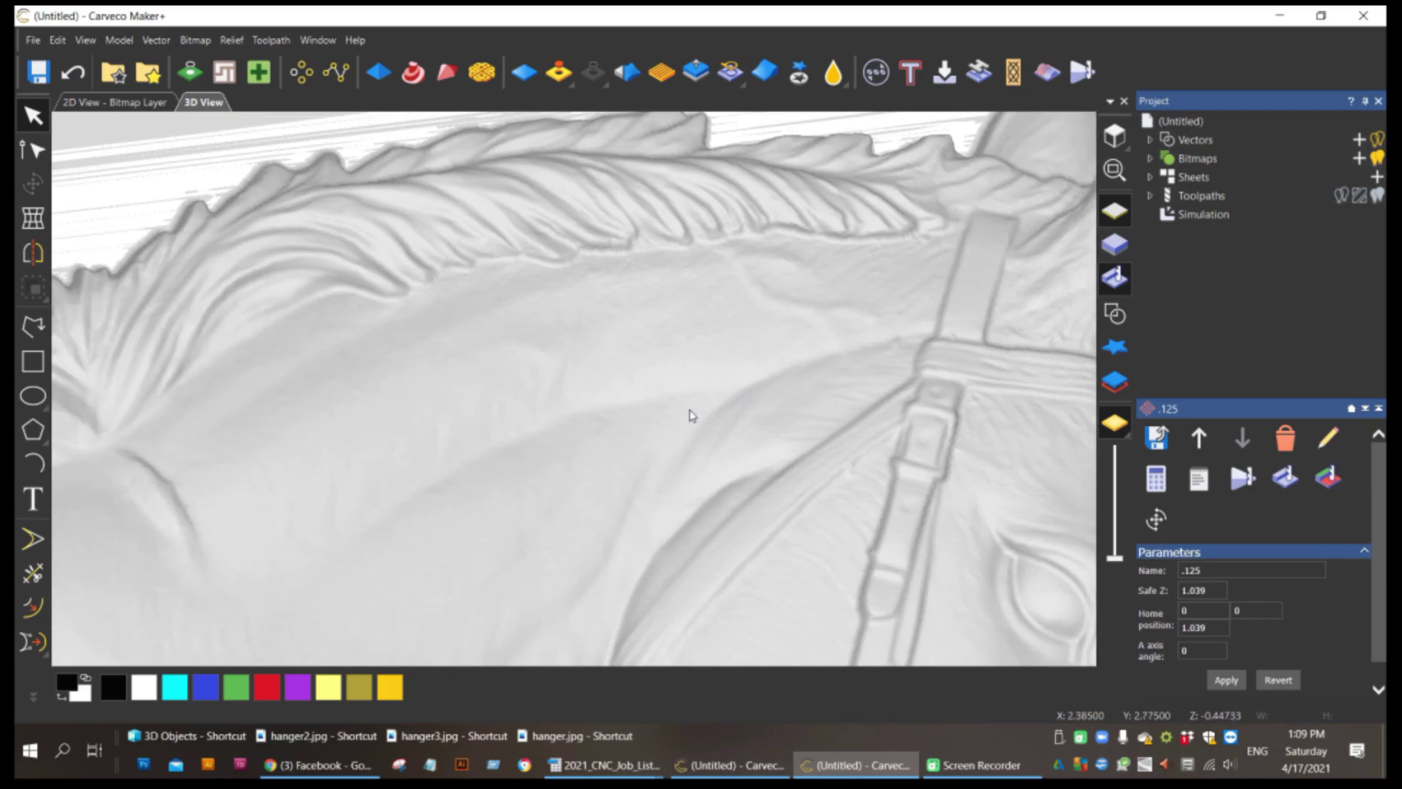
{"action": "scroll", "coordinate": [679, 441], "scroll_direction": "down", "scroll_amount": 1}
{"action": "scroll", "coordinate": [585, 559], "scroll_direction": "down", "scroll_amount": 1}
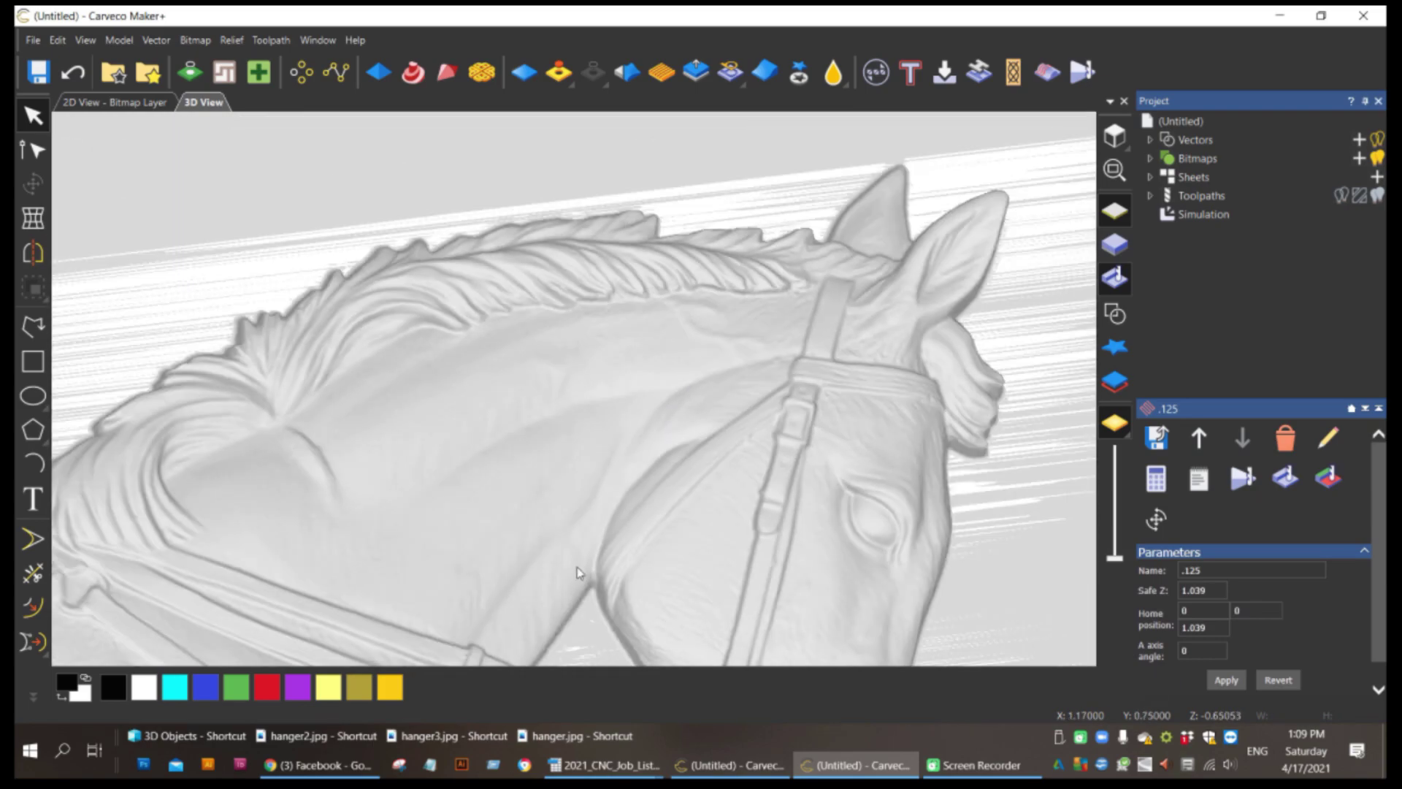
{"action": "left_click_drag", "start_coordinate": [577, 566], "coordinate": [662, 380]}
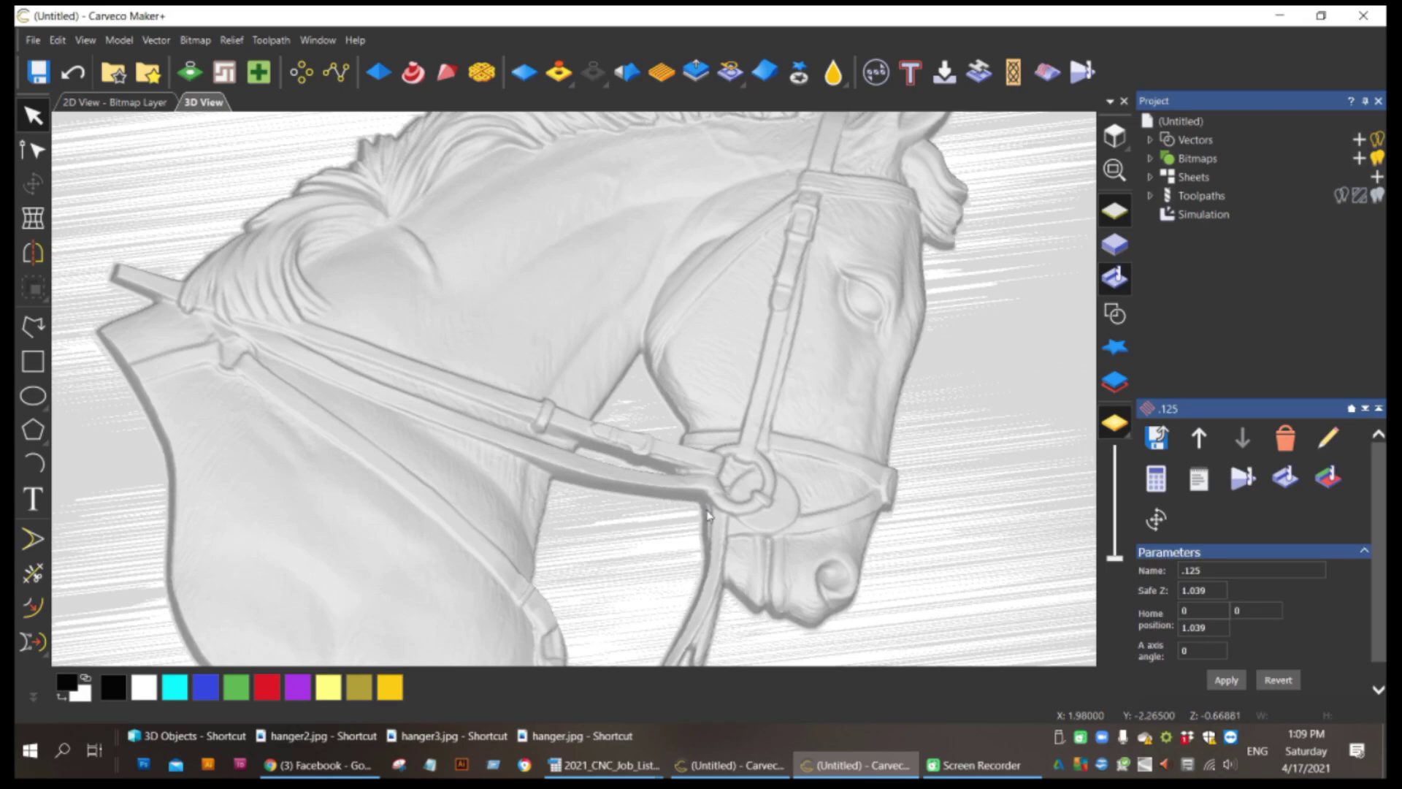
{"action": "left_click_drag", "start_coordinate": [707, 515], "coordinate": [641, 572]}
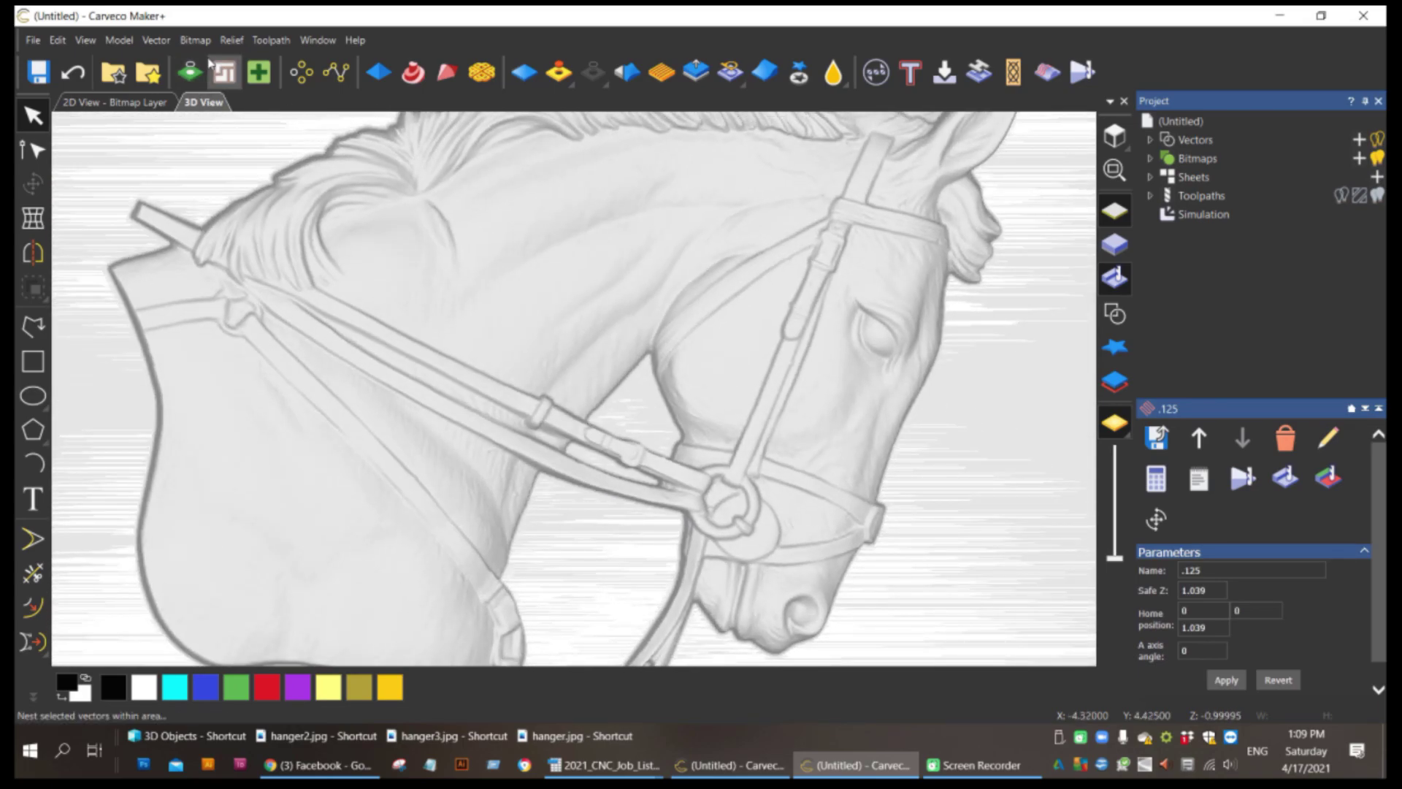
Calculate a Machine Relief raster finish over the whole relief with the 1/32 tapered ballnose tool.
{"action": "left_click", "coordinate": [278, 40]}
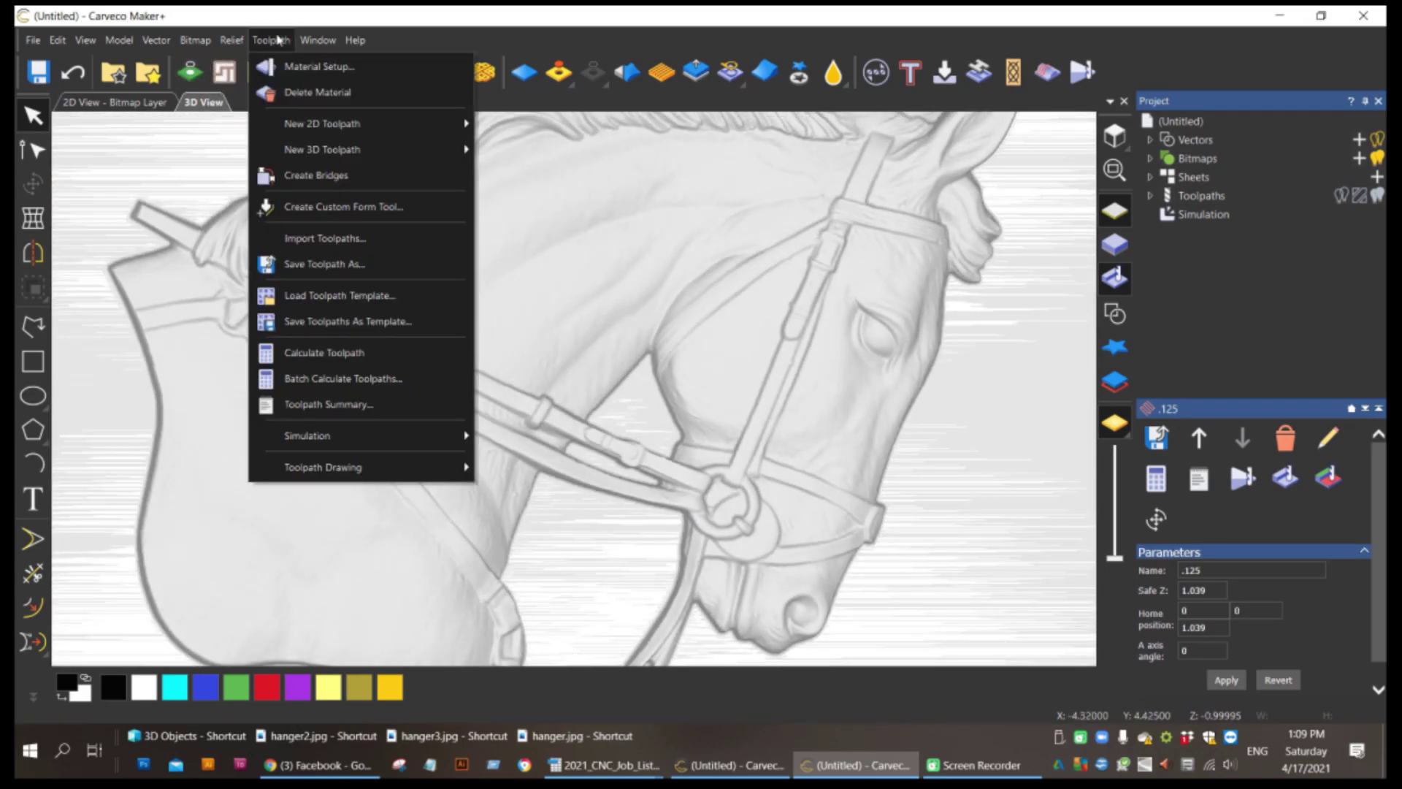
{"action": "mouse_move", "coordinate": [452, 149]}
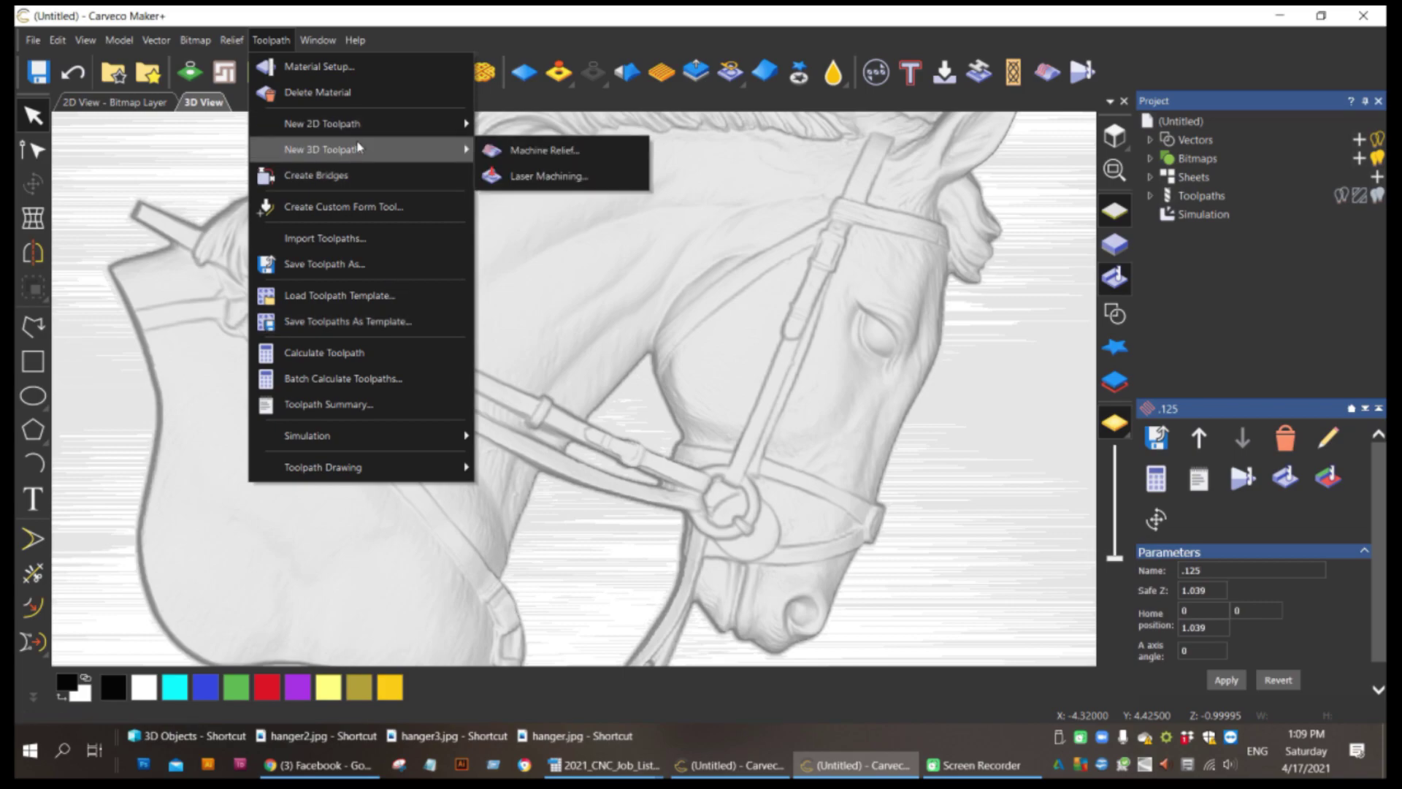
{"action": "left_click", "coordinate": [597, 155]}
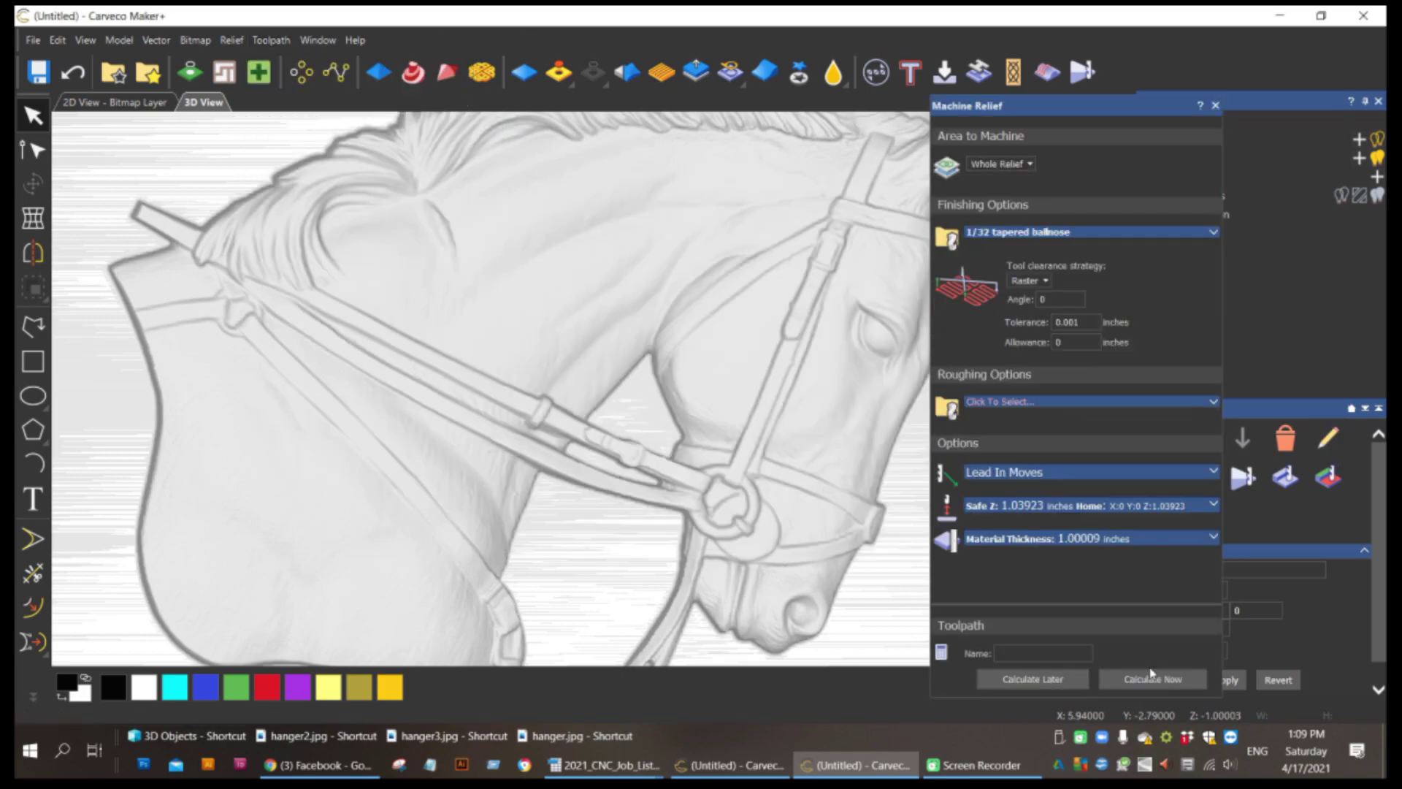
{"action": "left_click", "coordinate": [1152, 675]}
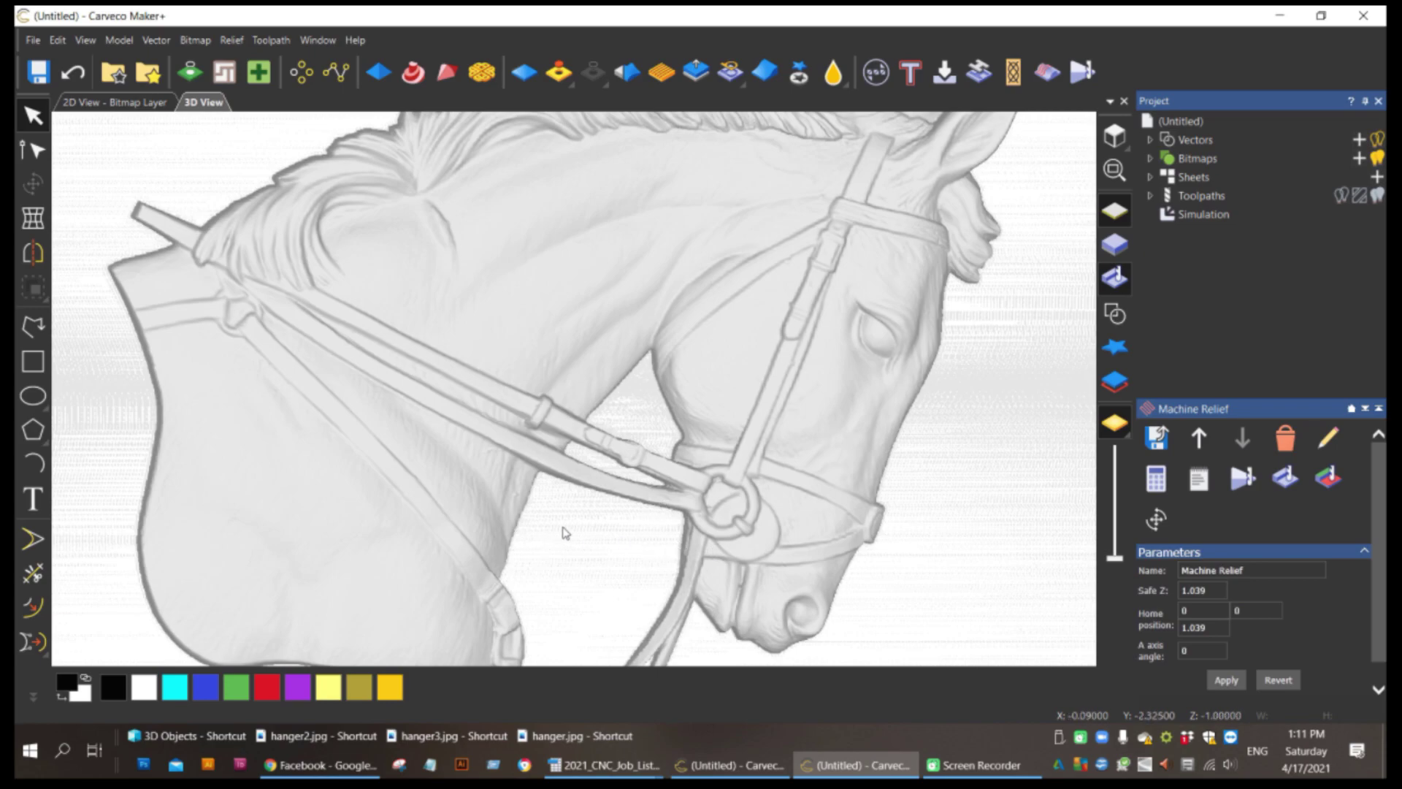
{"action": "scroll", "coordinate": [601, 531], "scroll_direction": "down", "scroll_amount": 2}
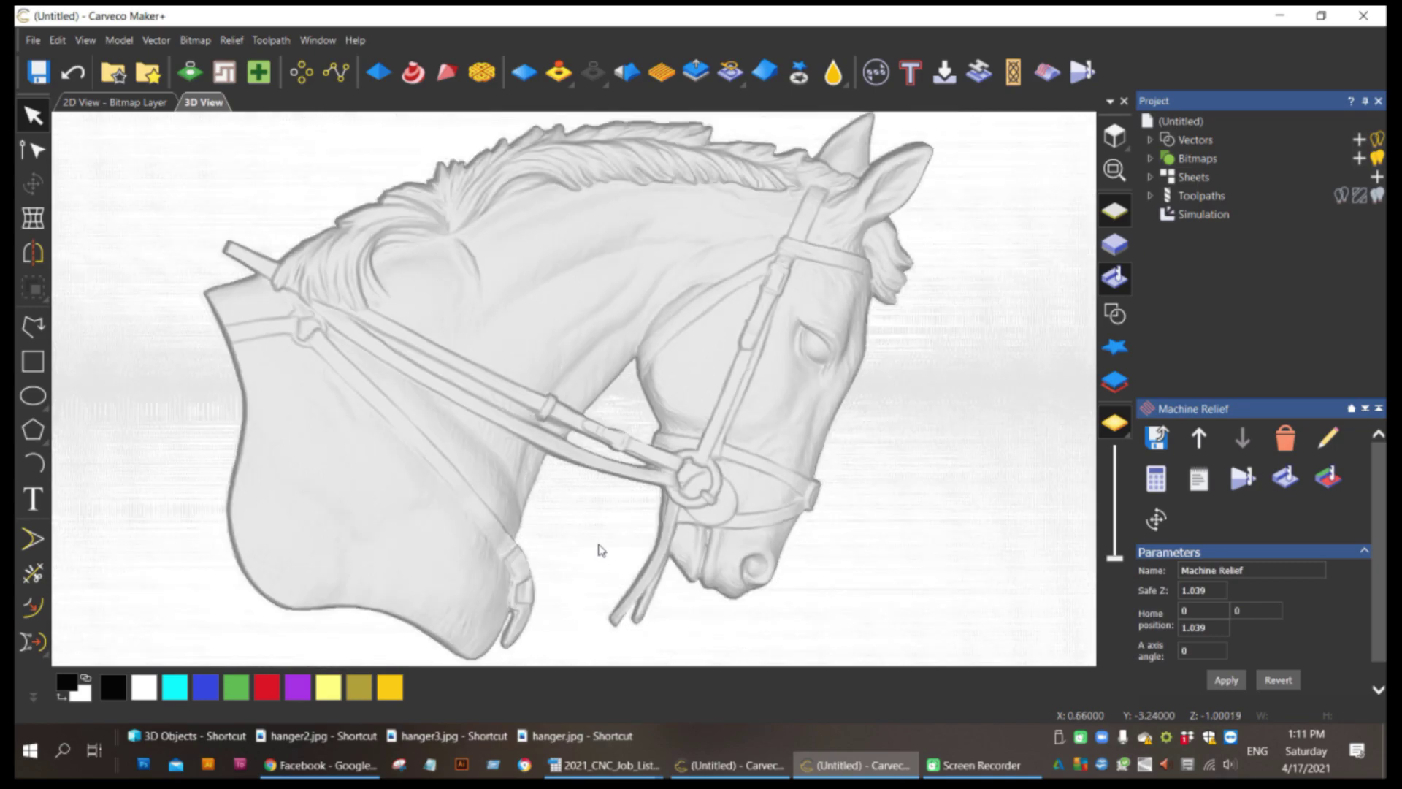